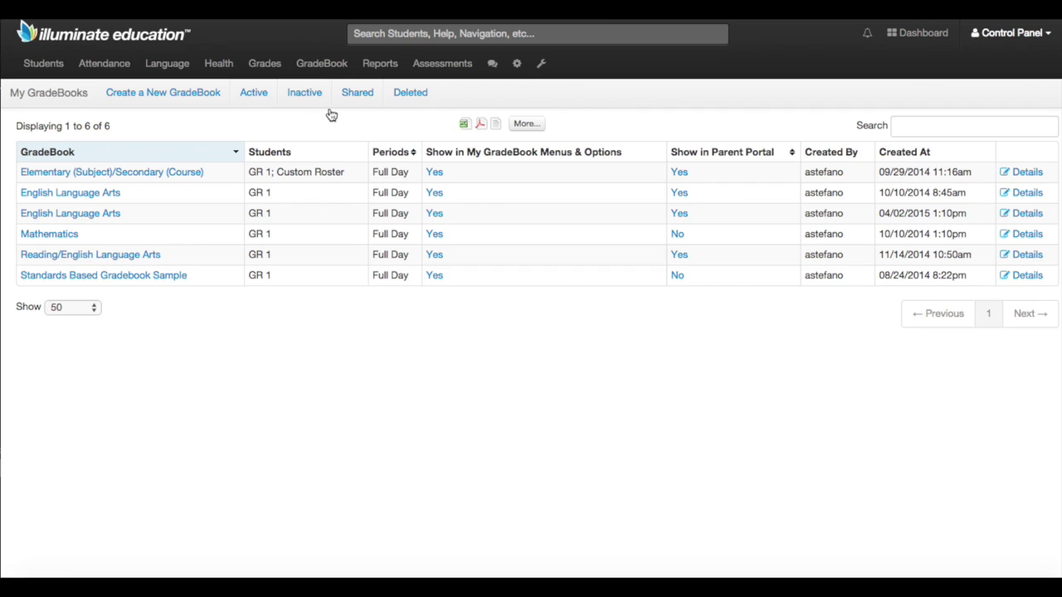
Step: Open the English Language Arts gradebook and look at its available view options
click(162, 178)
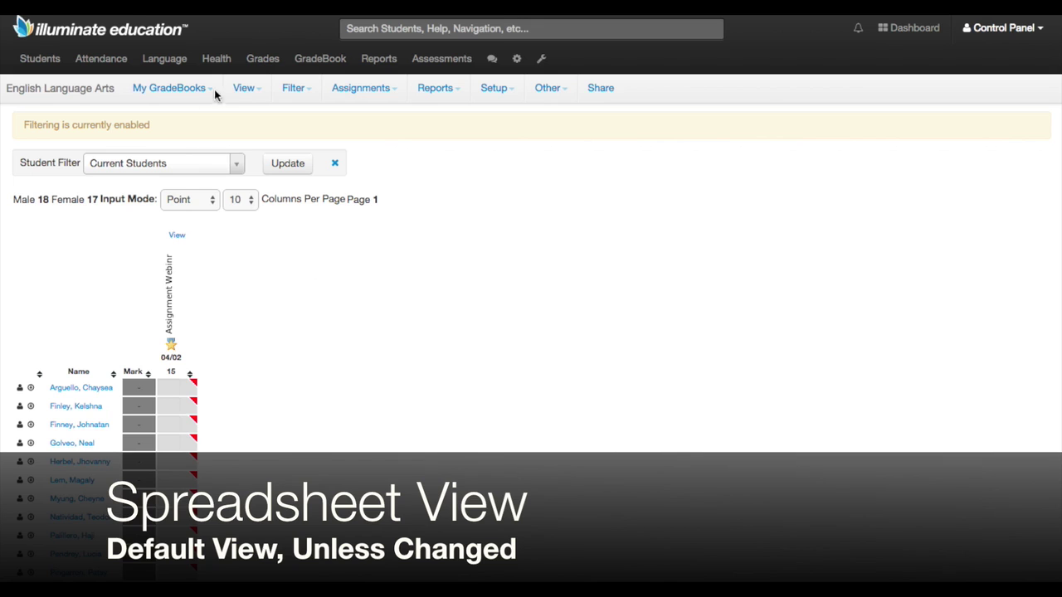
click(246, 90)
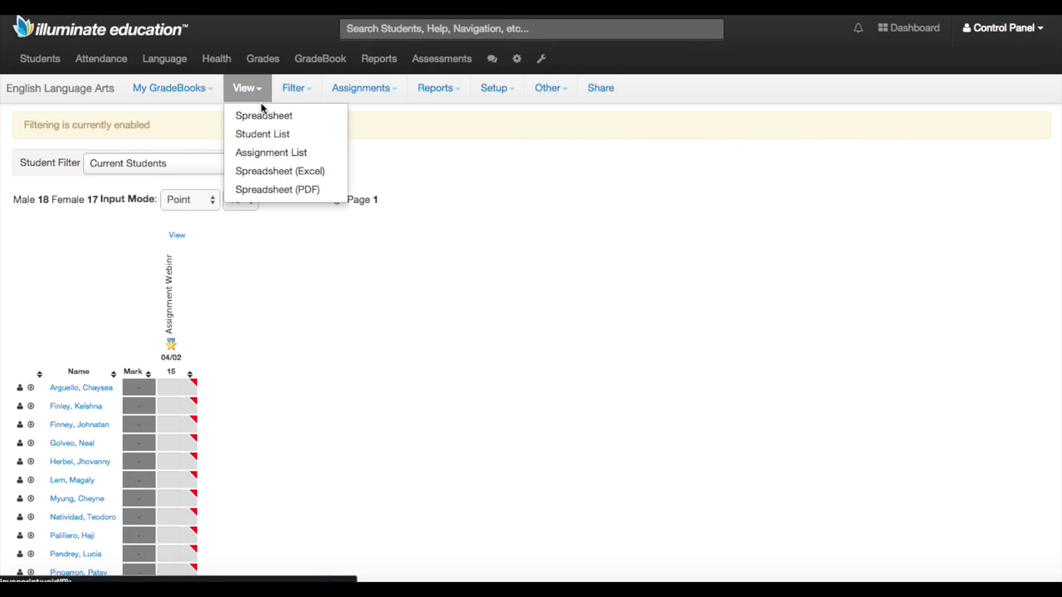
click(247, 94)
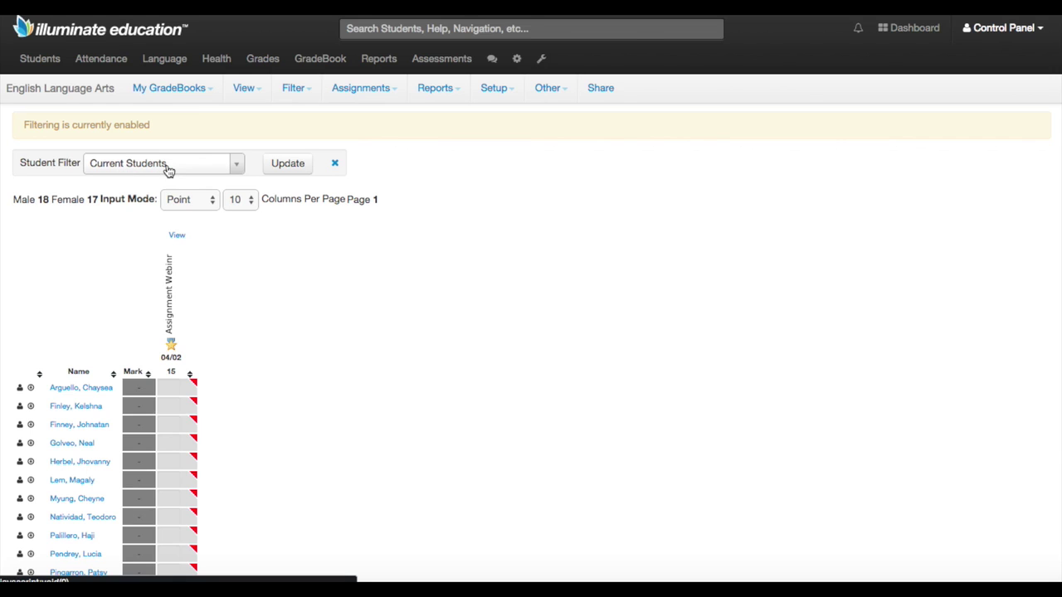
Step: Examine the student filter choices and the male and female student counts above the score grid
click(239, 167)
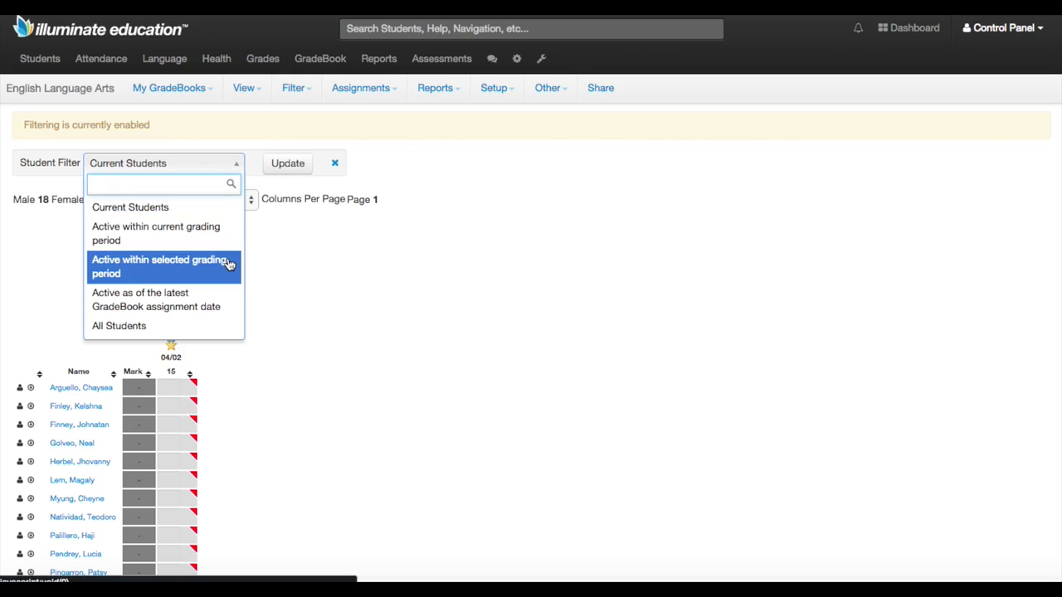
scroll(229, 262, down, 2)
scroll(228, 262, up, 2)
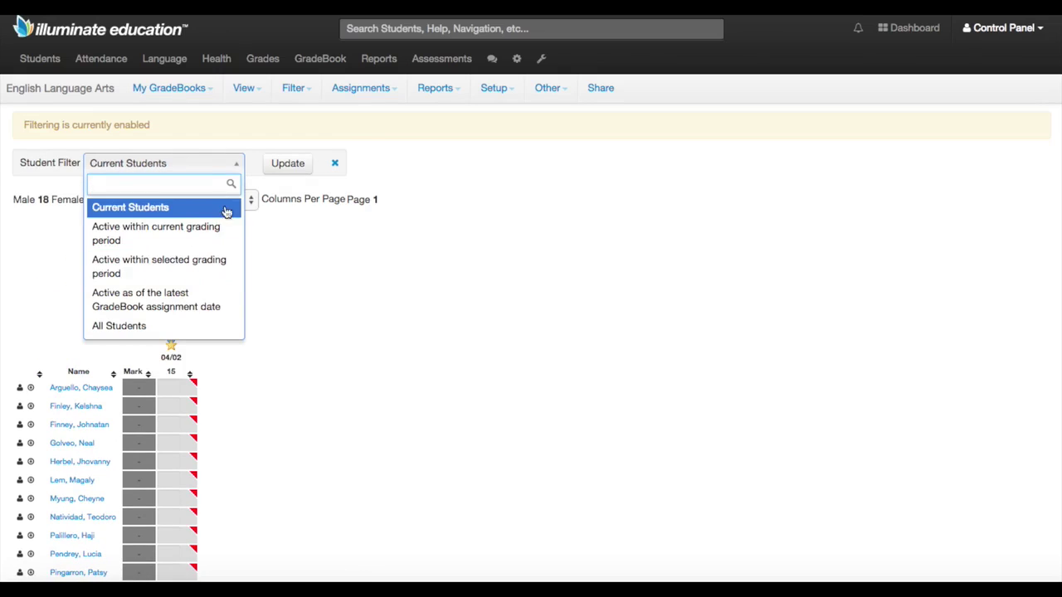
click(216, 163)
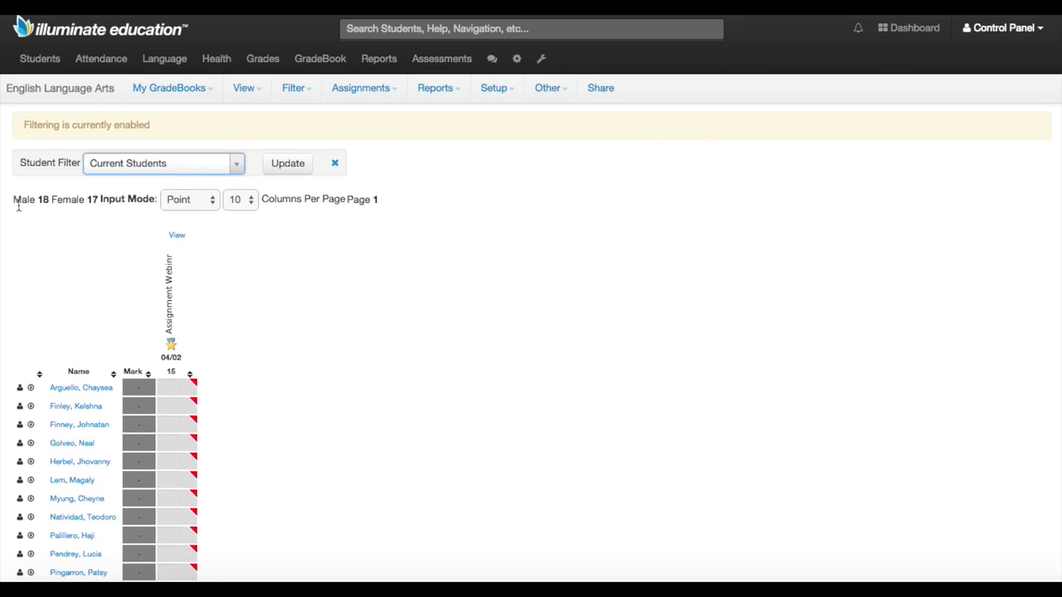
drag(13, 200, 94, 200)
double_click(68, 199)
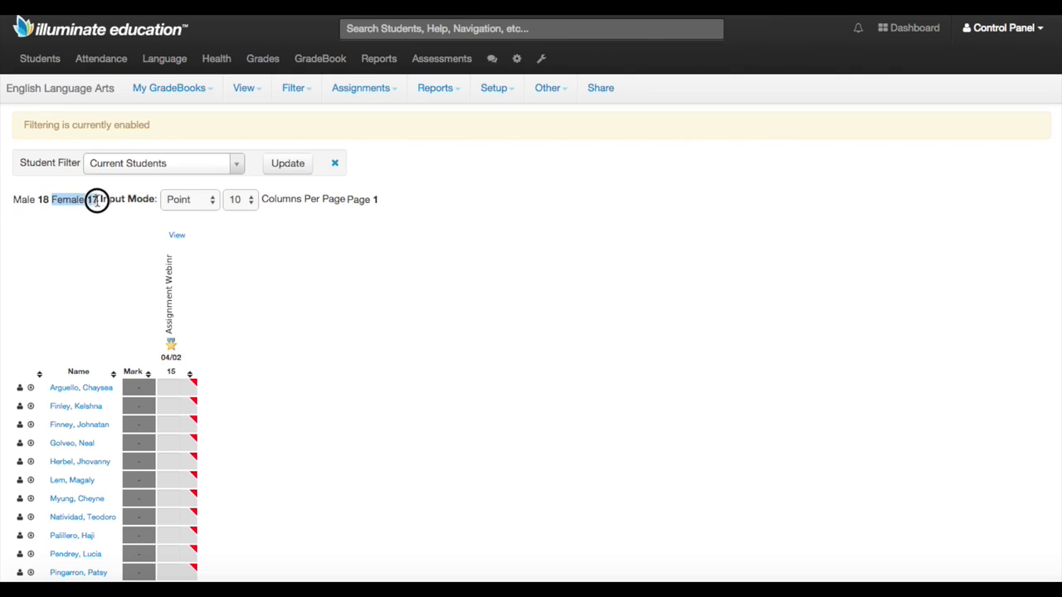
click(129, 199)
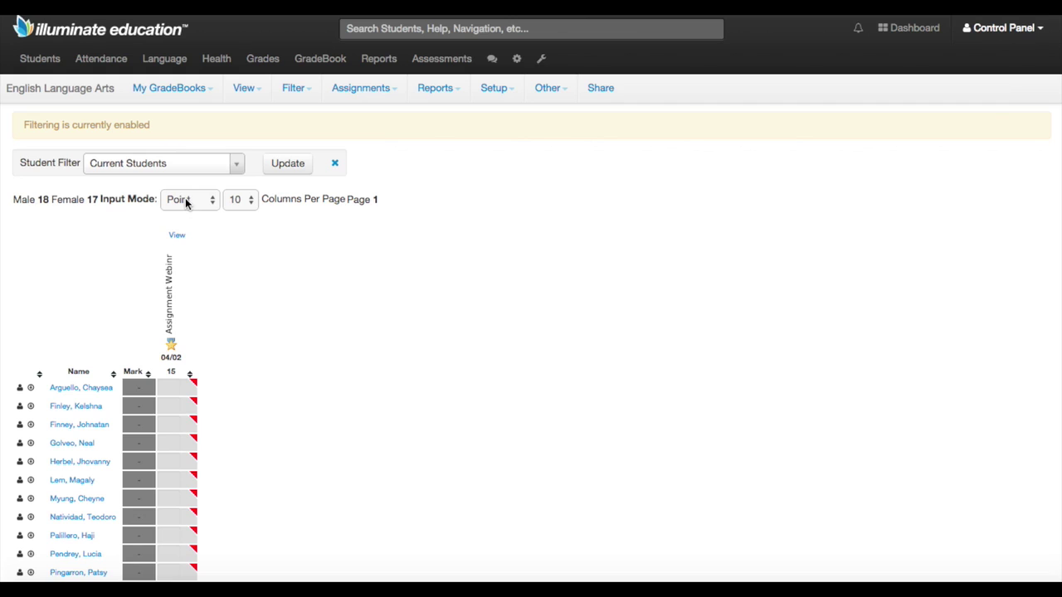
Step: Examine the available Input Mode and Columns Per Page choices for the score grid
click(187, 200)
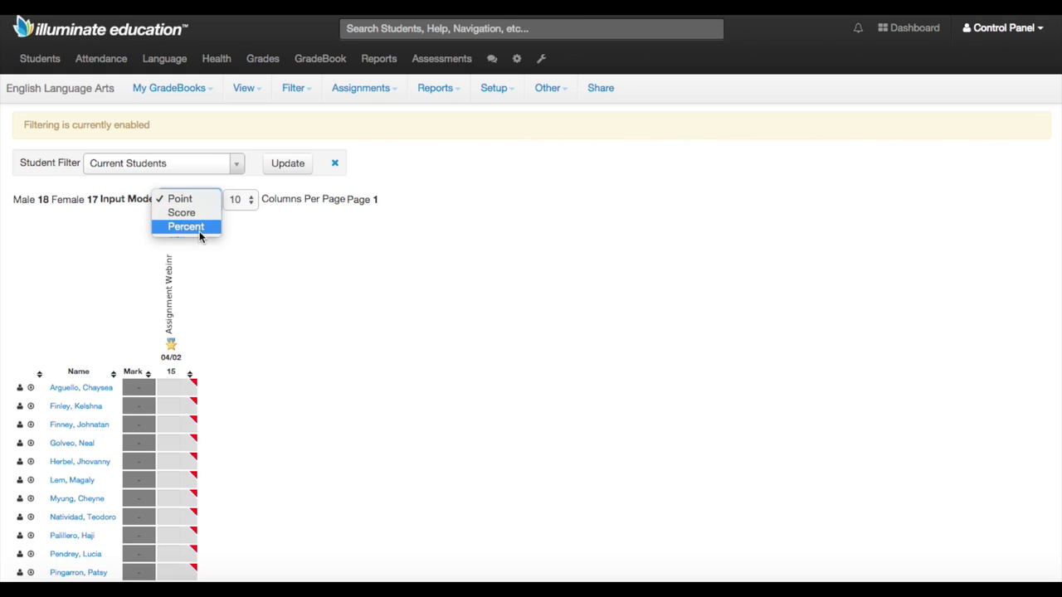
click(249, 230)
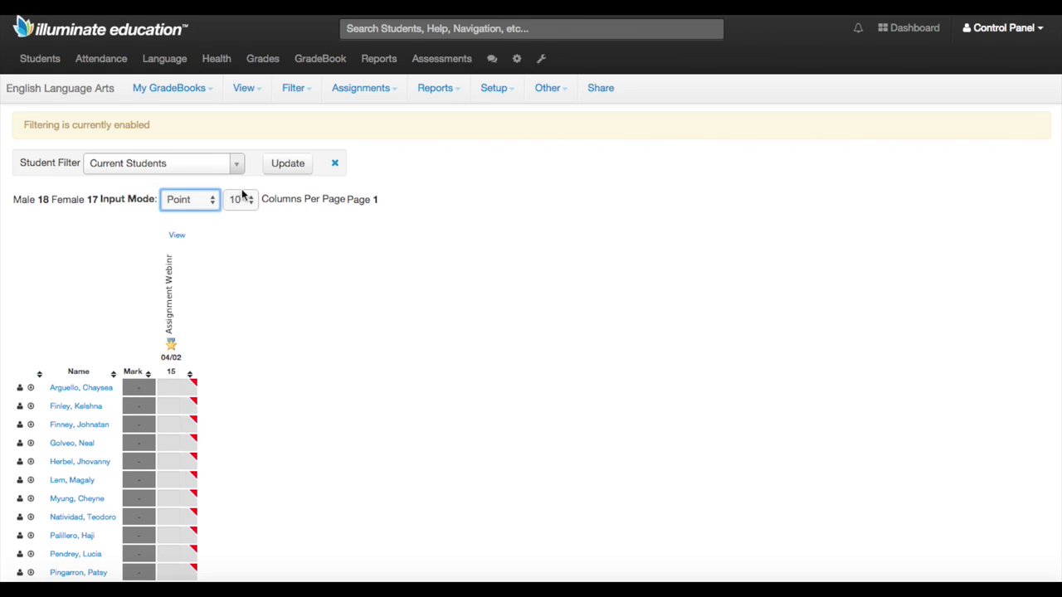
click(249, 205)
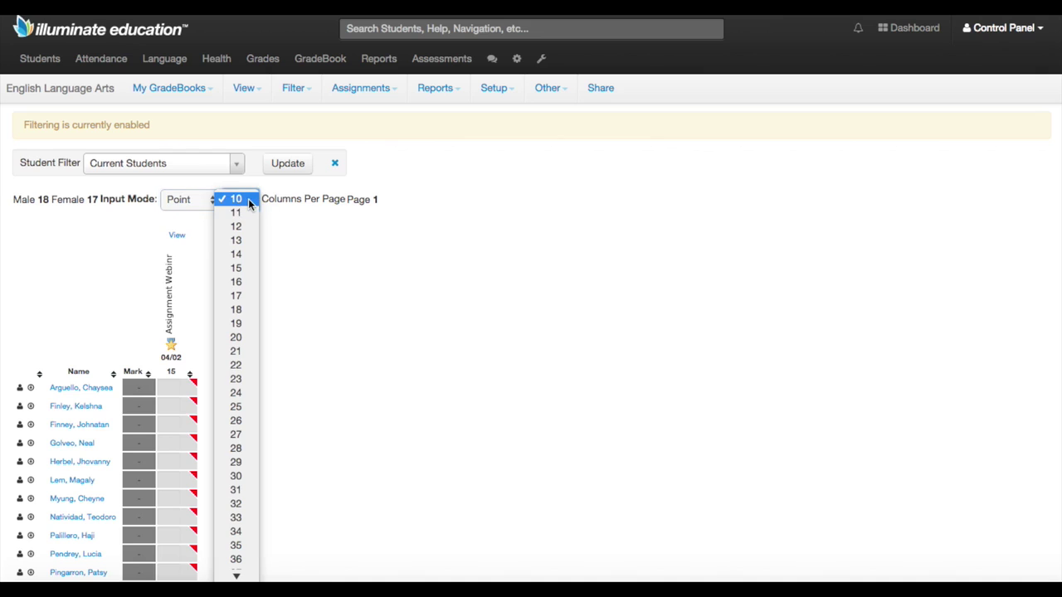
click(269, 213)
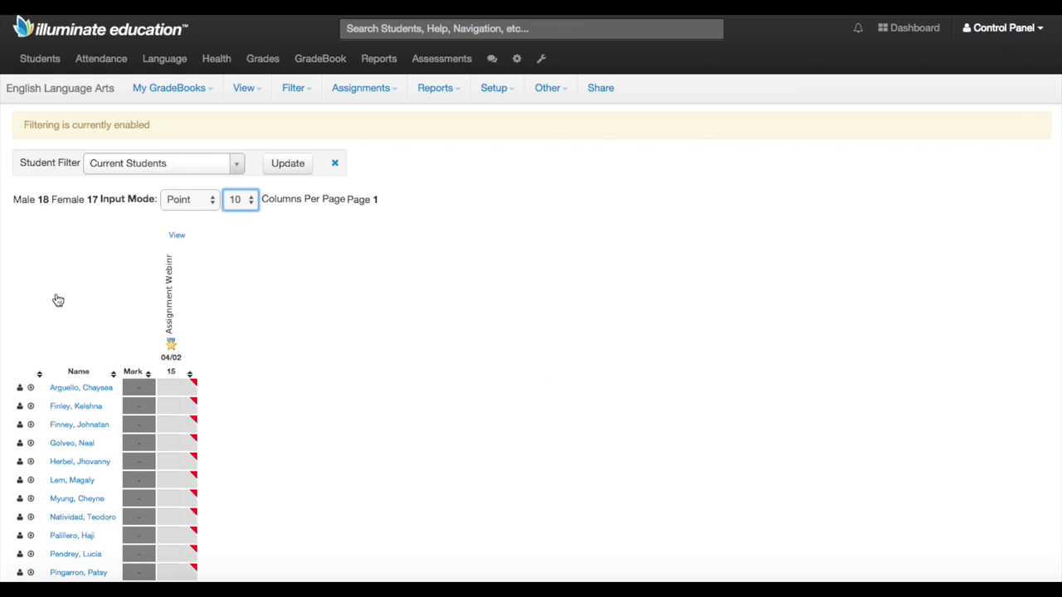
Step: Open the first listed student's profile from the grid and examine the assessment, schedule and attendance information
scroll(52, 294, down, 1)
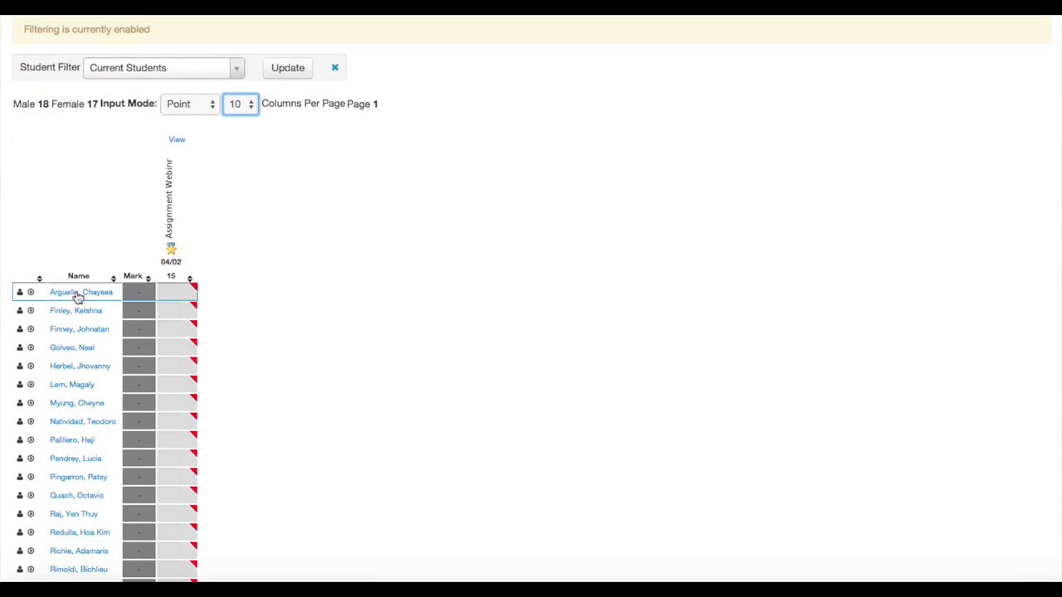
click(20, 297)
scroll(358, 177, down, 3)
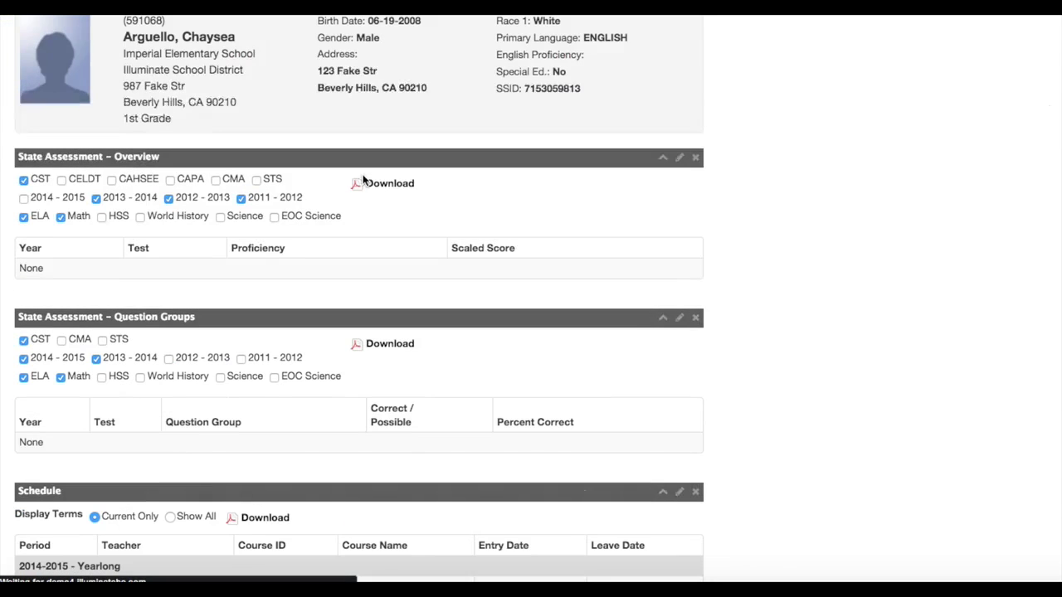
scroll(359, 176, down, 10)
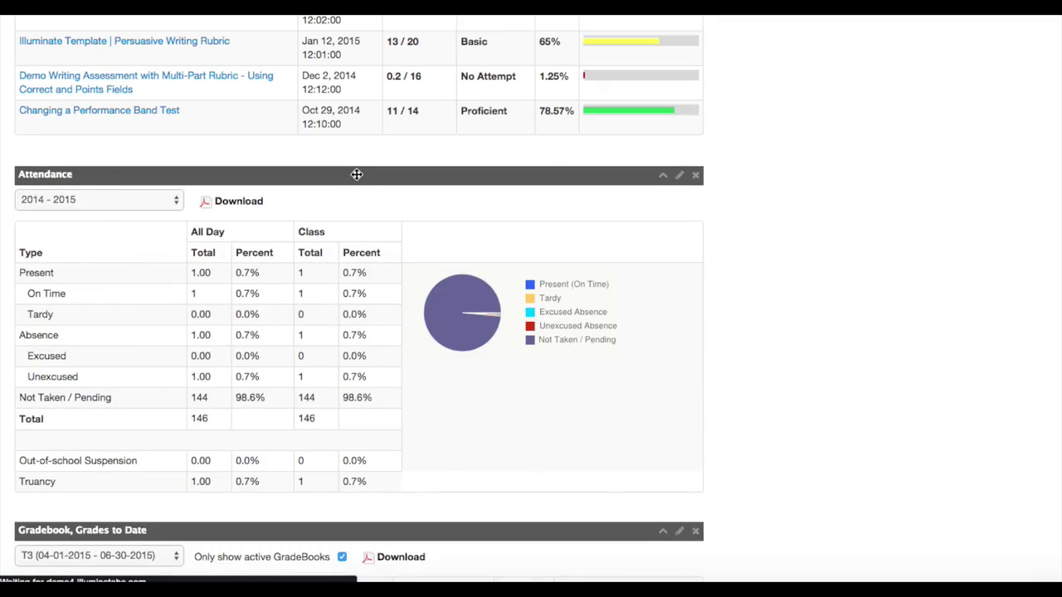
scroll(357, 177, up, 6)
scroll(357, 180, down, 1)
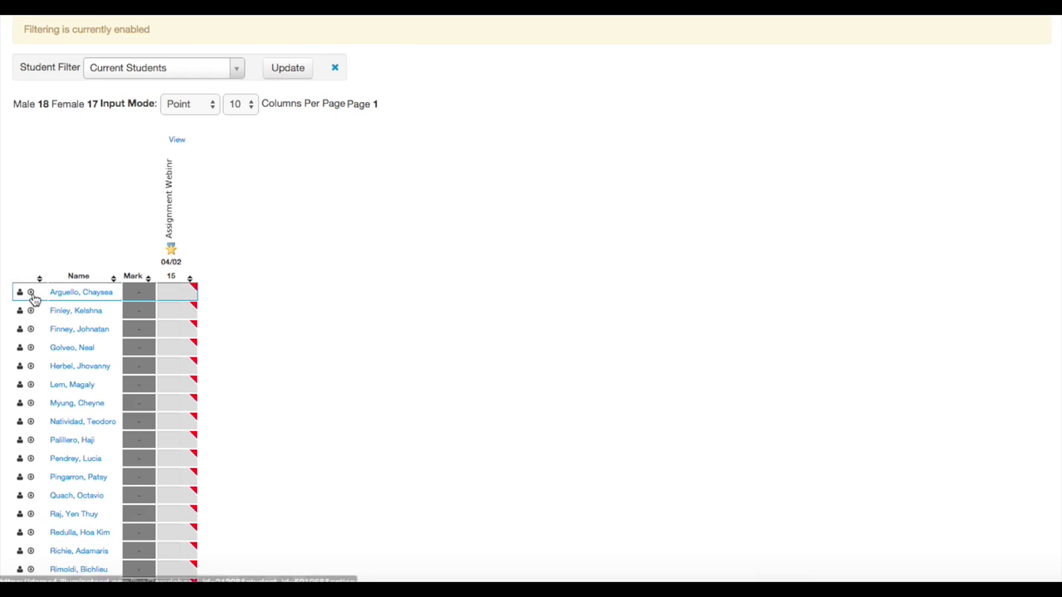
click(31, 295)
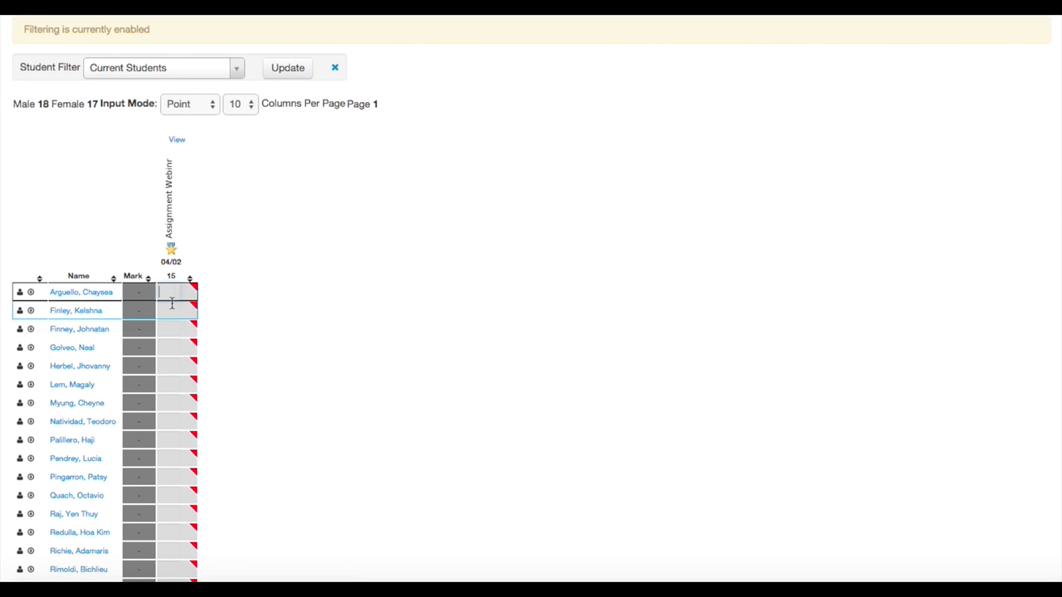
Step: Enter the Assignment Webinr scores 13, 12, 11, 14, 15, 13, 14, 9 and 10 for the first nine students
click(175, 293)
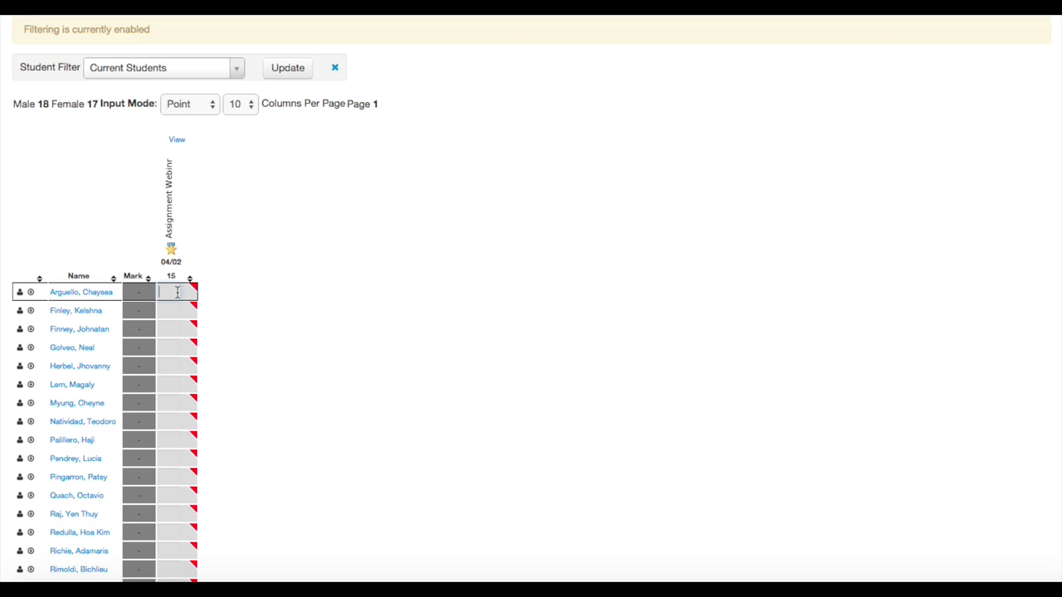
text(13)
key(Return)
text(12)
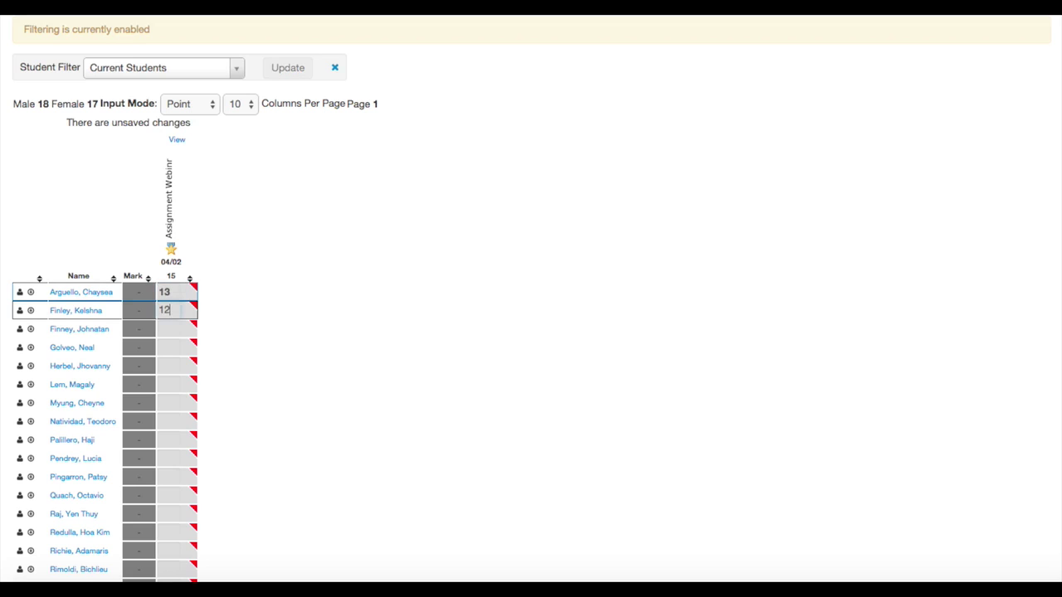
key(Return)
text(11)
key(Return)
text(14)
key(Return)
text(15)
key(Return)
text(13)
key(Return)
text(14)
key(Return)
text(9)
key(Return)
text(10)
key(Return)
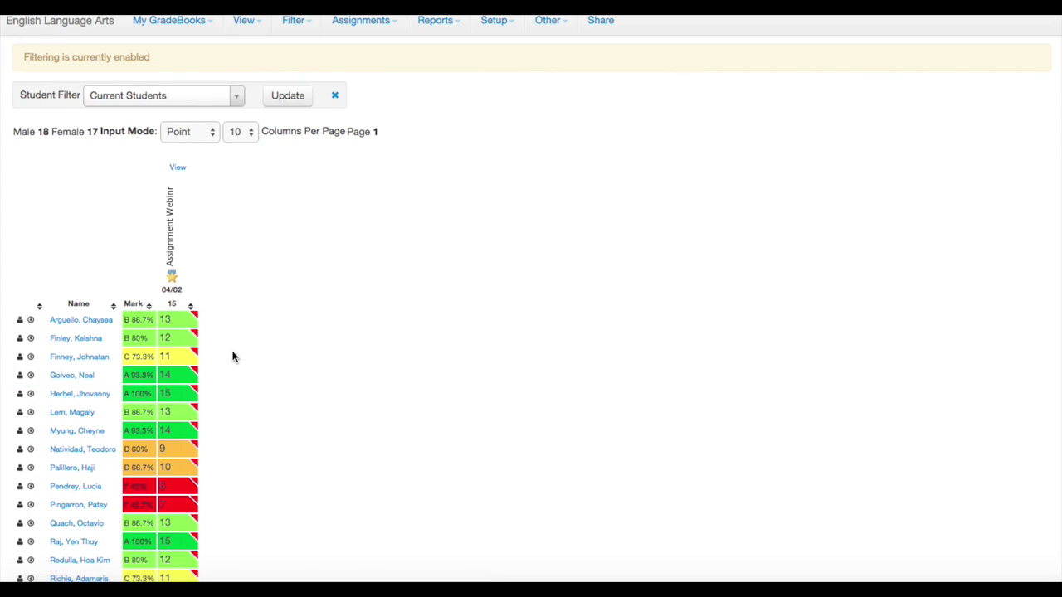
Step: Fill down a value of 10 with entry type Point for Assignment Webinr, applied to Blanks Only
mouse_move(173, 204)
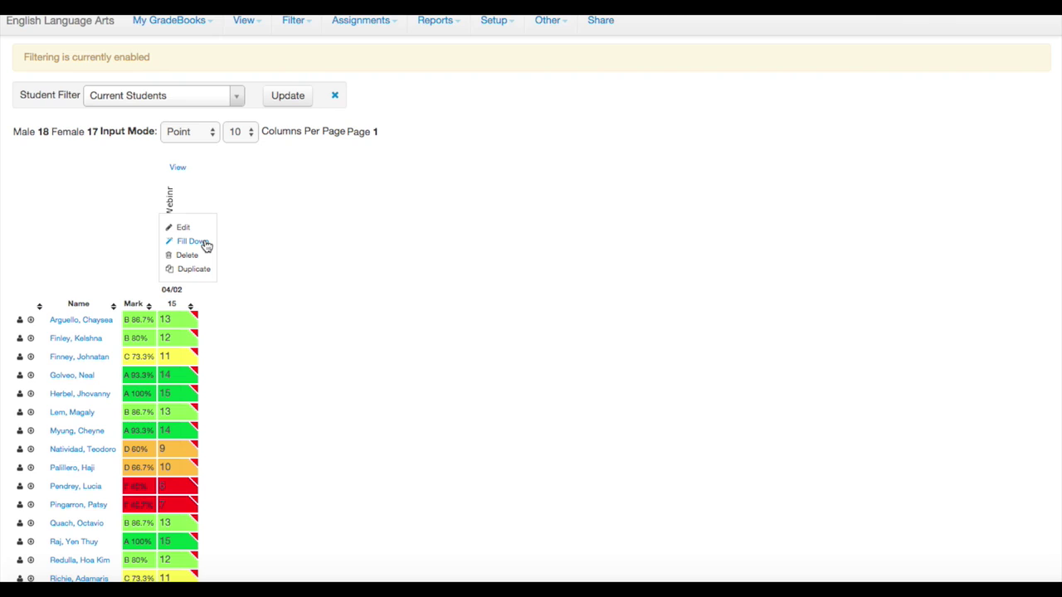
click(193, 242)
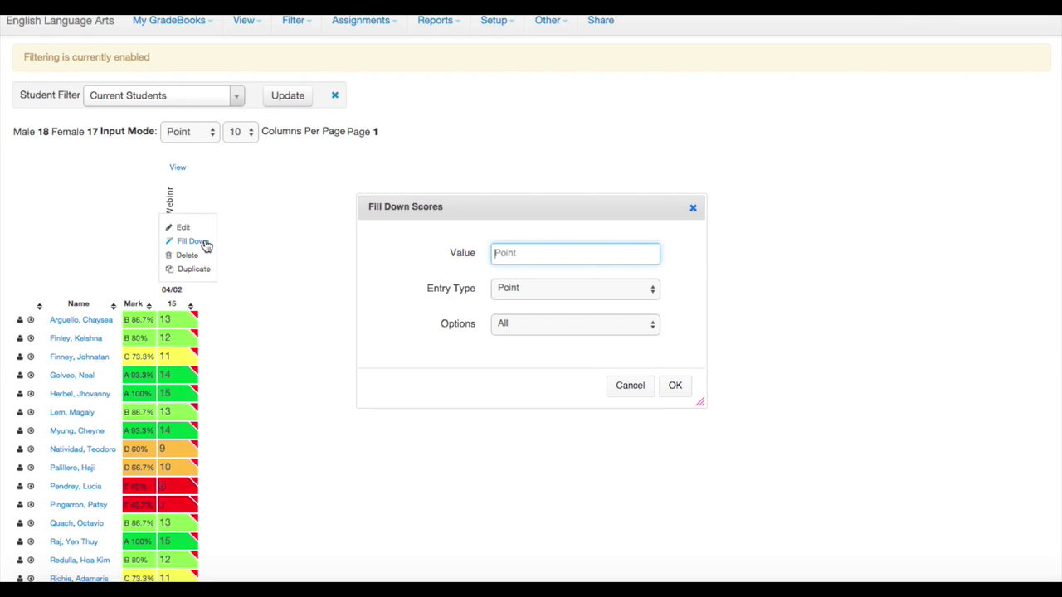
click(565, 254)
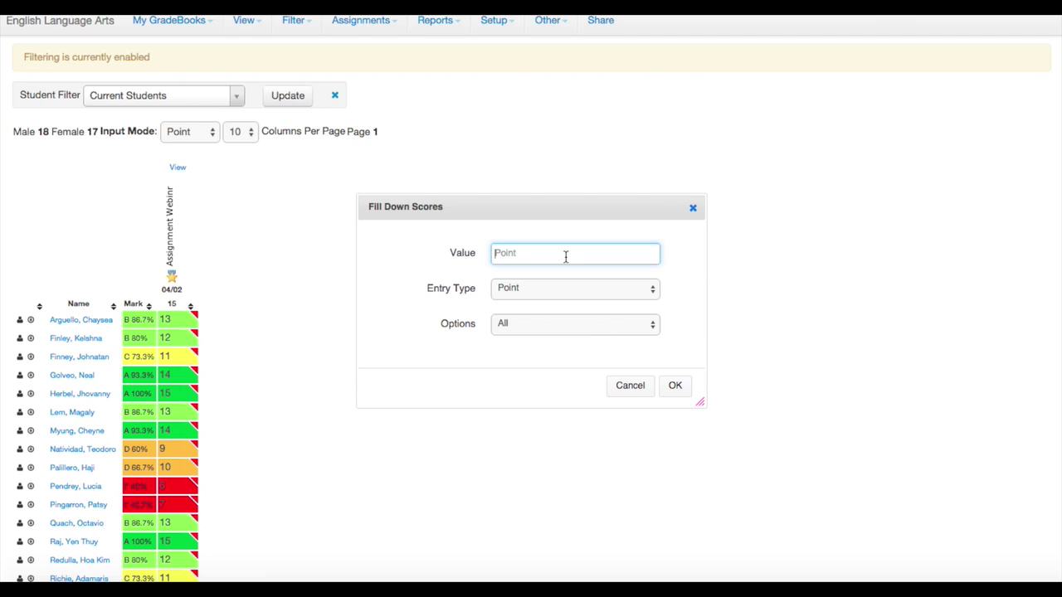
text(10)
click(572, 290)
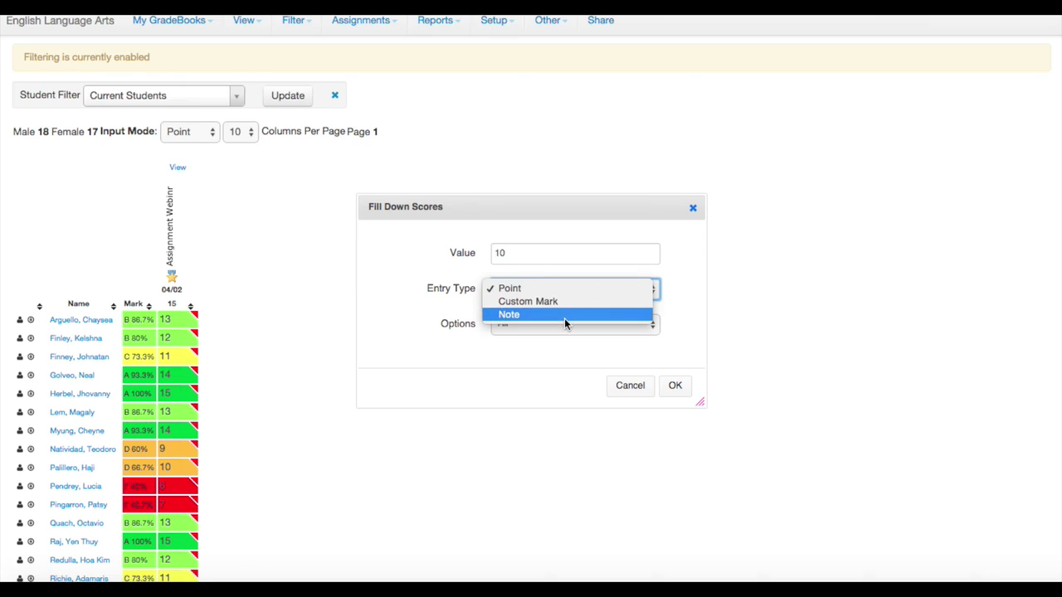
click(581, 261)
click(560, 327)
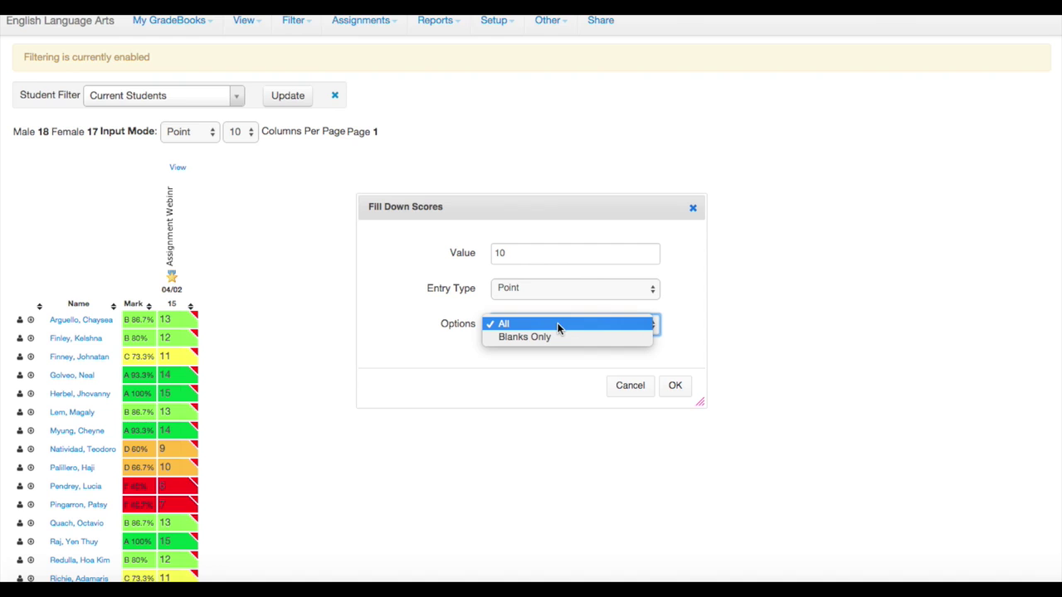
click(562, 338)
click(674, 385)
scroll(305, 378, down, 2)
scroll(306, 378, down, 5)
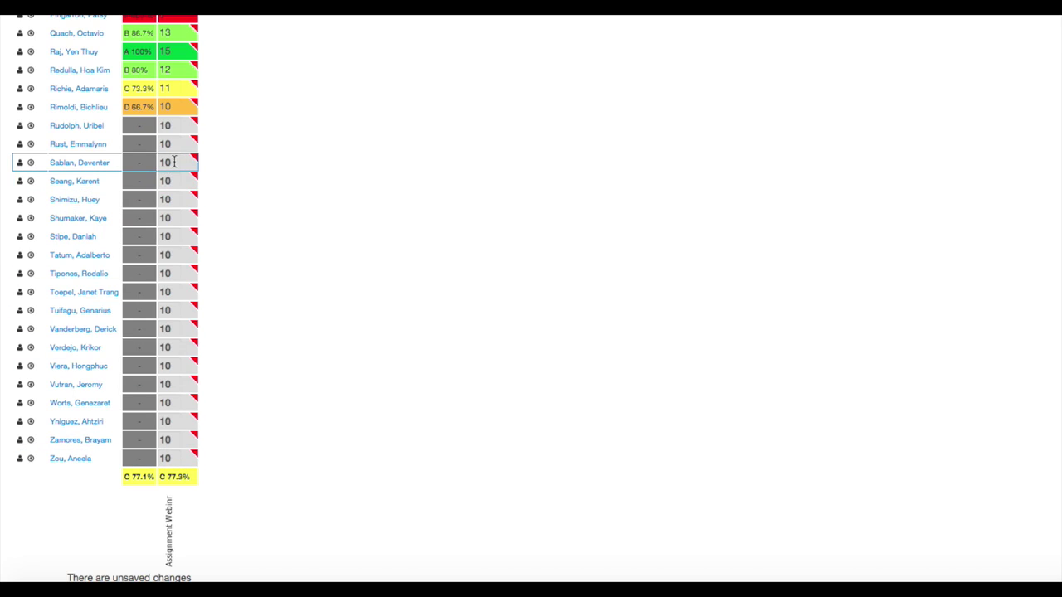
scroll(249, 229, up, 8)
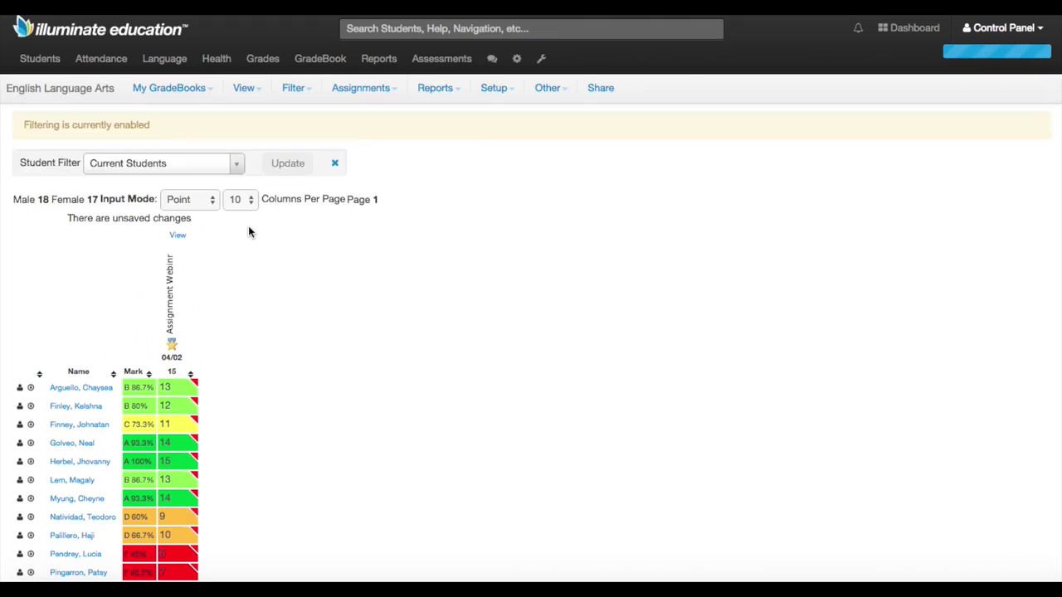
Step: Check the filled-down scores and switch the gradebook to the Student List view
mouse_move(177, 291)
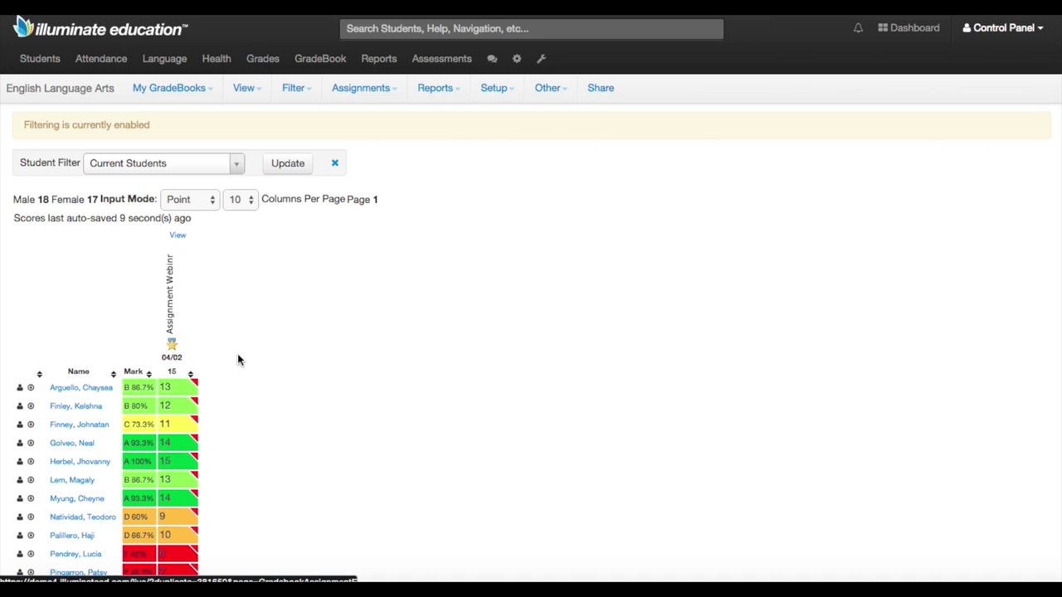
scroll(239, 349, down, 7)
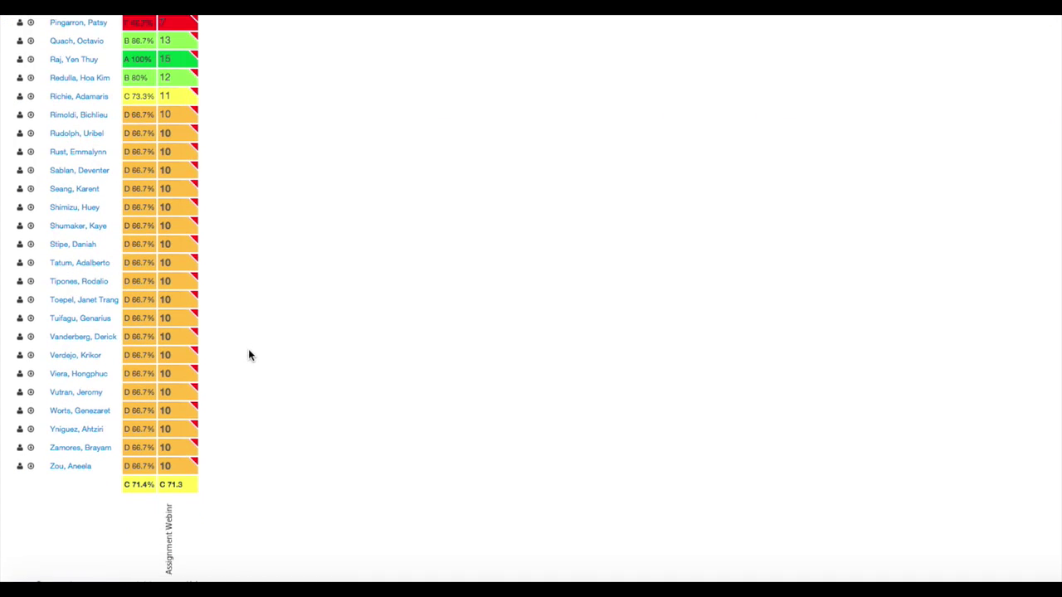
scroll(227, 452, down, 1)
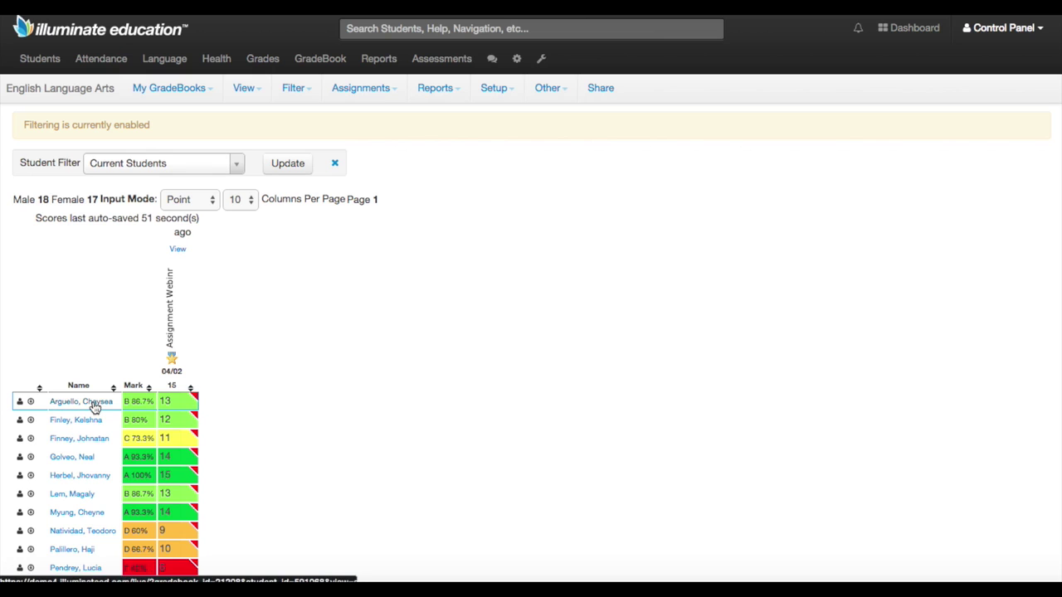
click(254, 91)
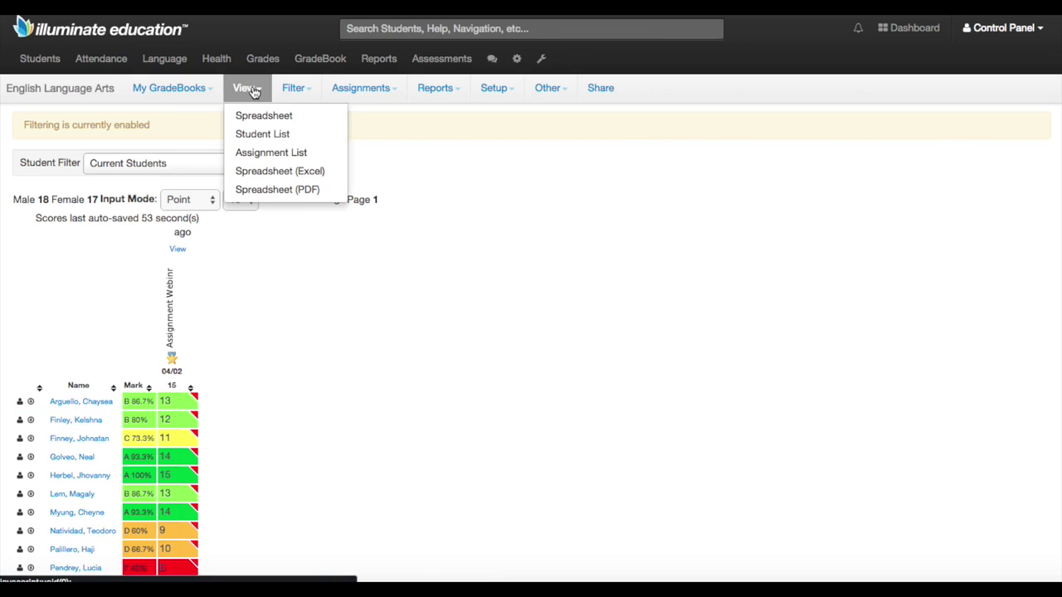
click(258, 135)
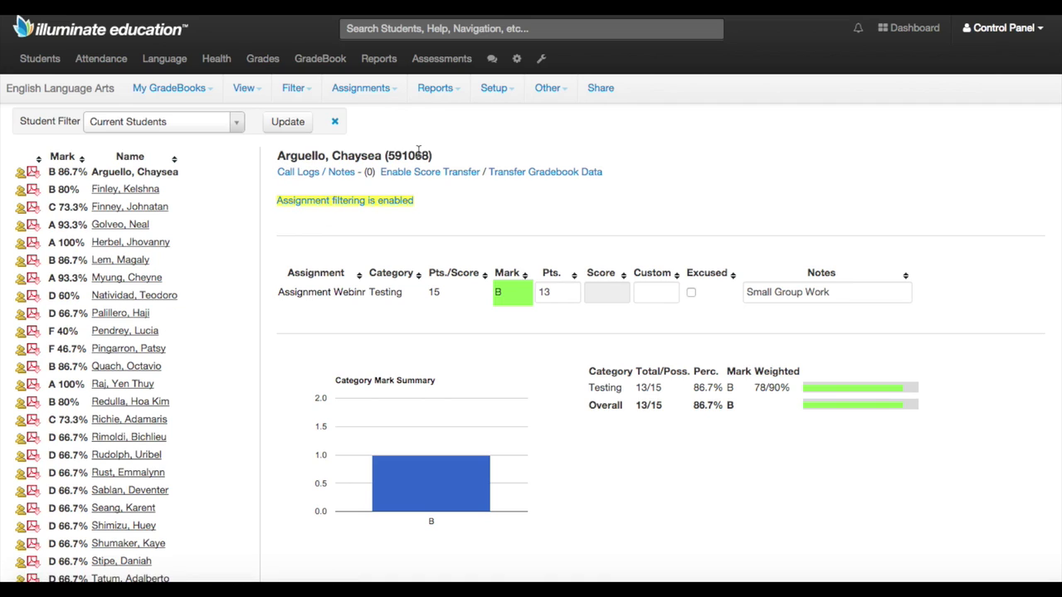
Step: Open the first student's call log and examine the Notes and Access Level fields for a new entry
click(314, 177)
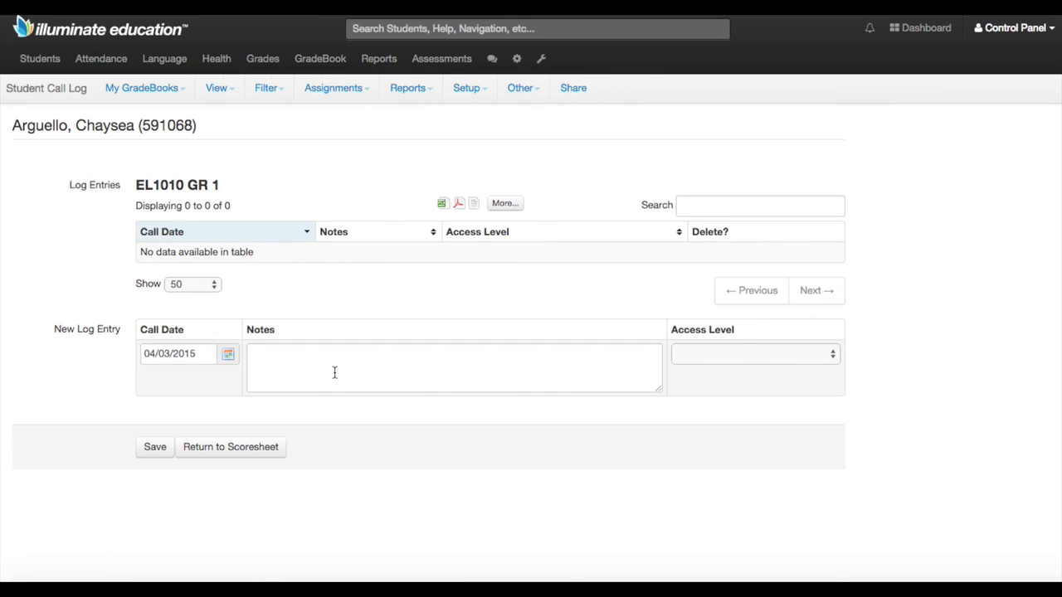
click(335, 373)
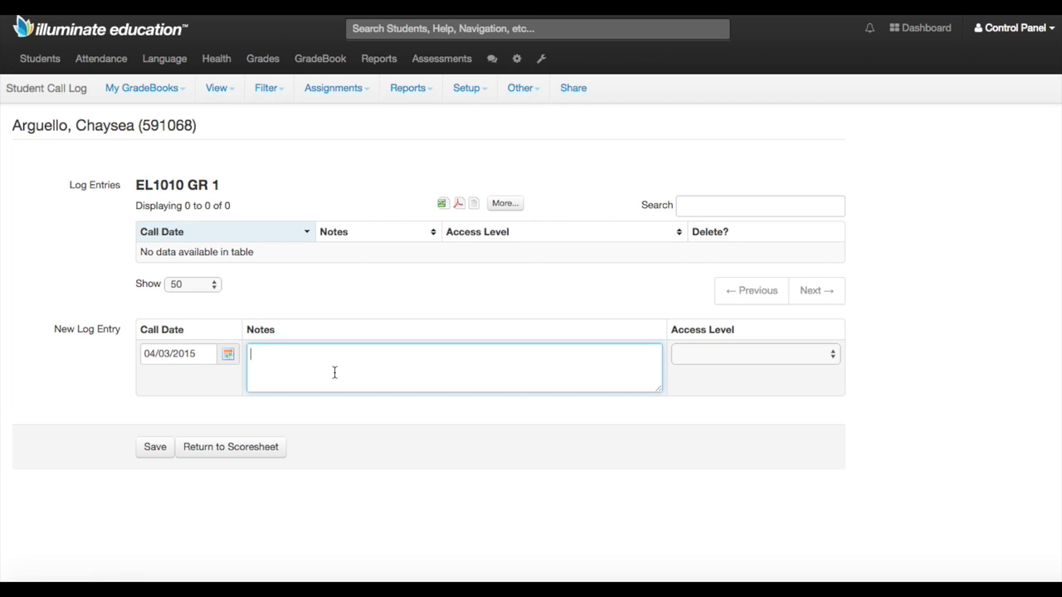
click(805, 348)
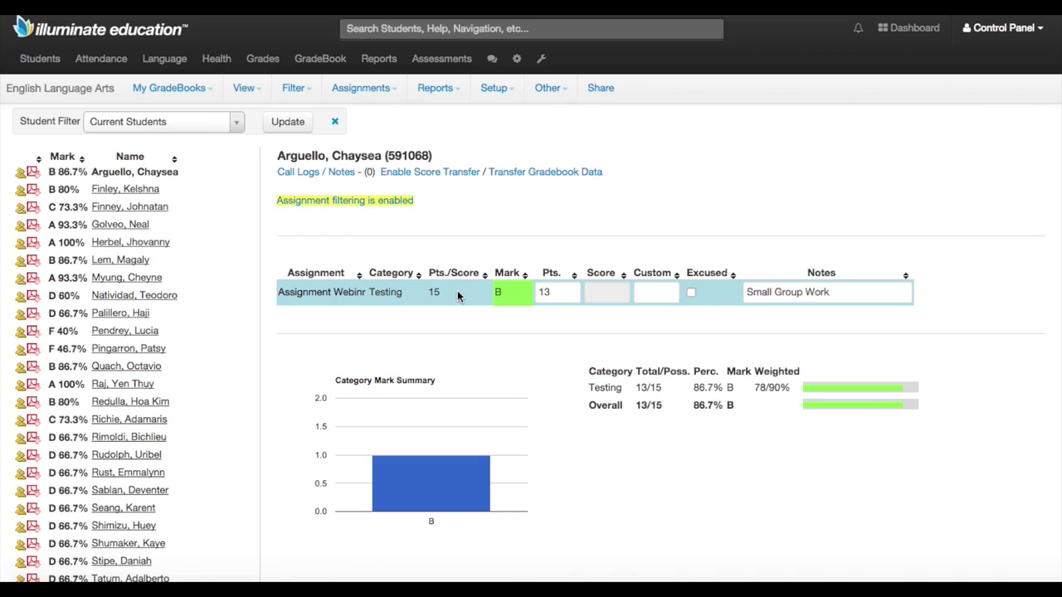
Step: Examine the first student's points, score and custom mark fields for Assignment Webinr and the Category Mark Summary chart
click(555, 294)
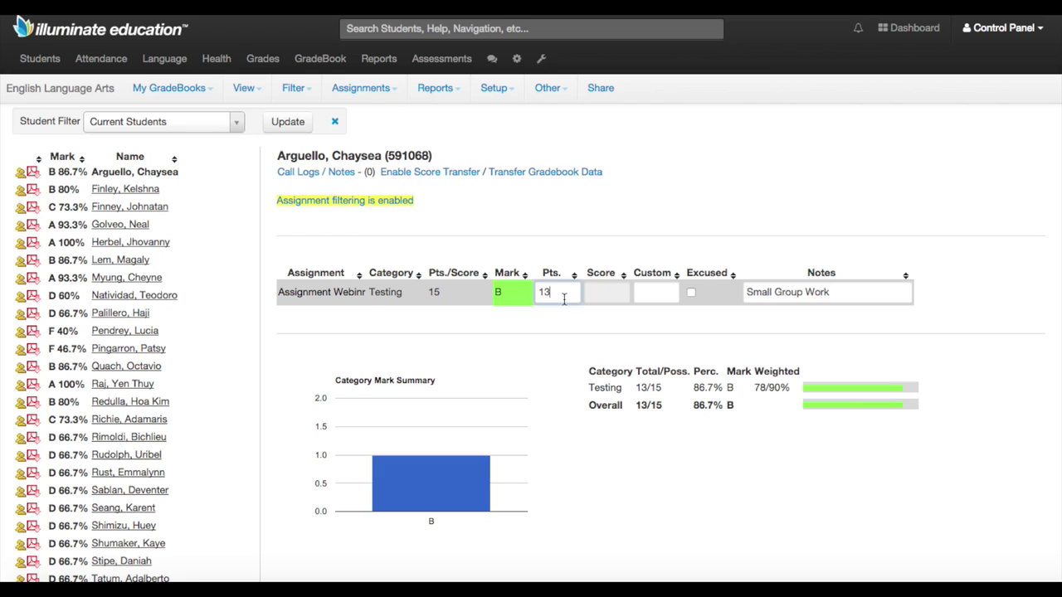
click(661, 288)
click(627, 292)
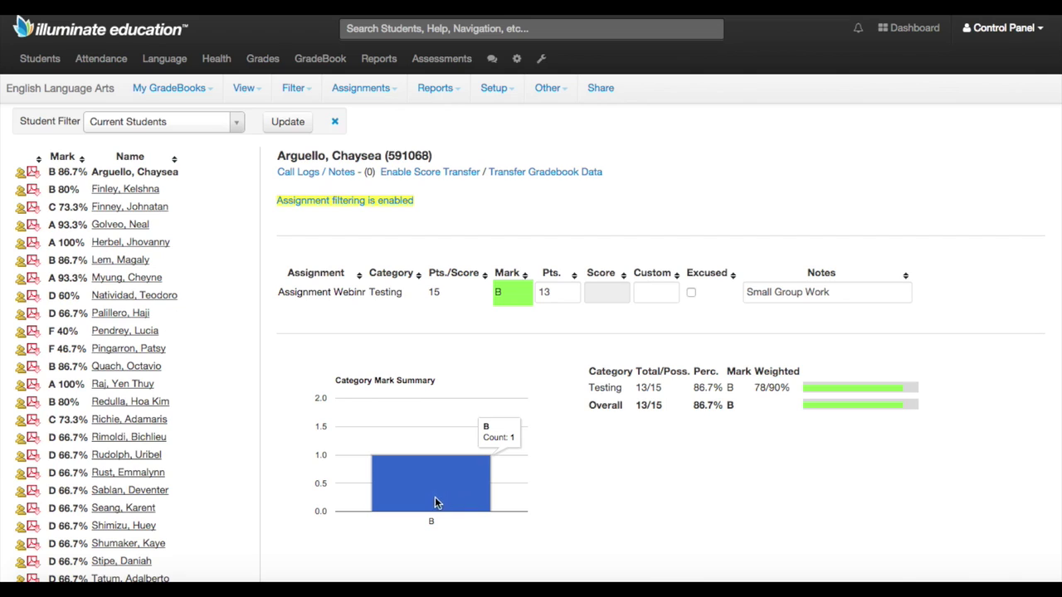
mouse_move(437, 508)
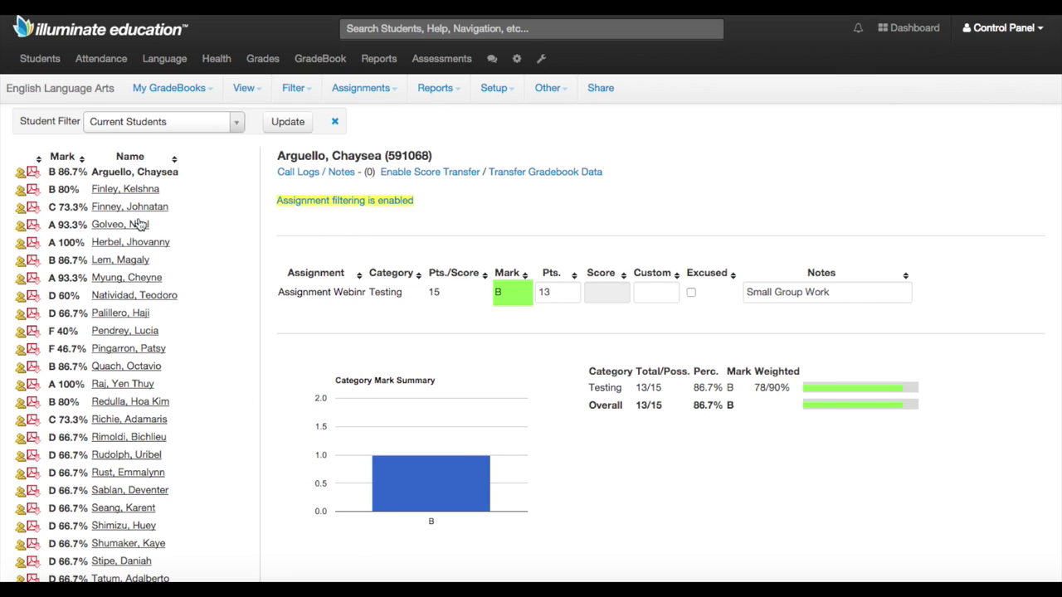
Step: Select the fifth student in the list and set the Assignment Webinr points to 13
click(131, 244)
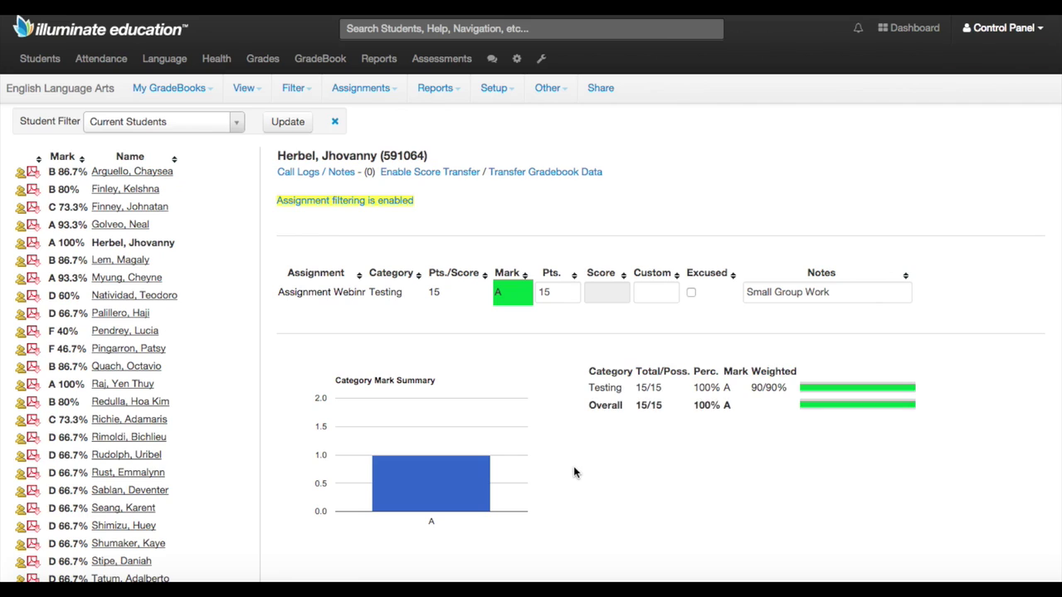
click(556, 292)
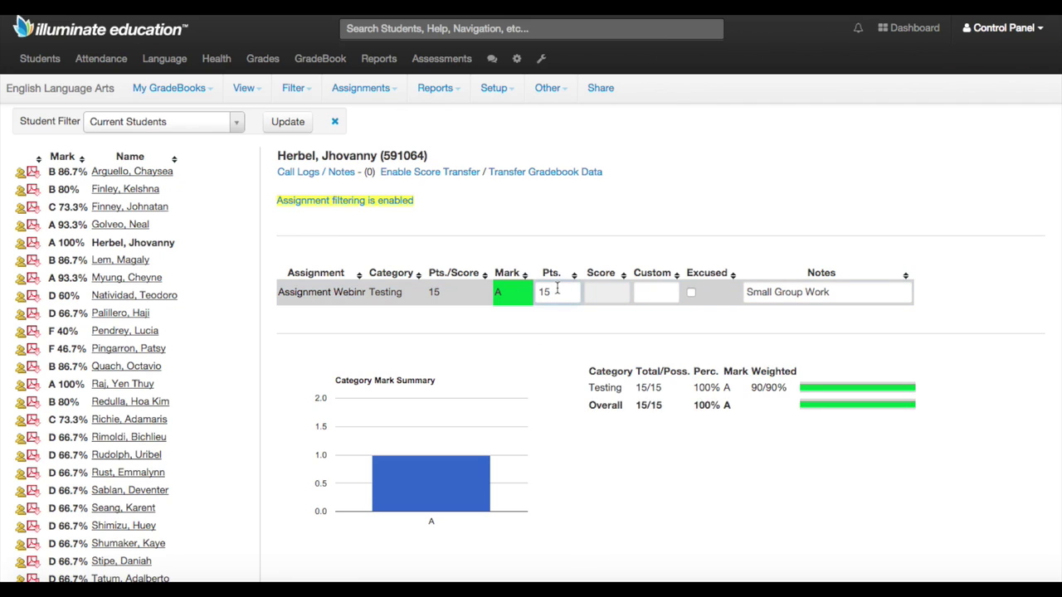
key(BackSpace)
key(BackSpace)
text(13)
click(667, 293)
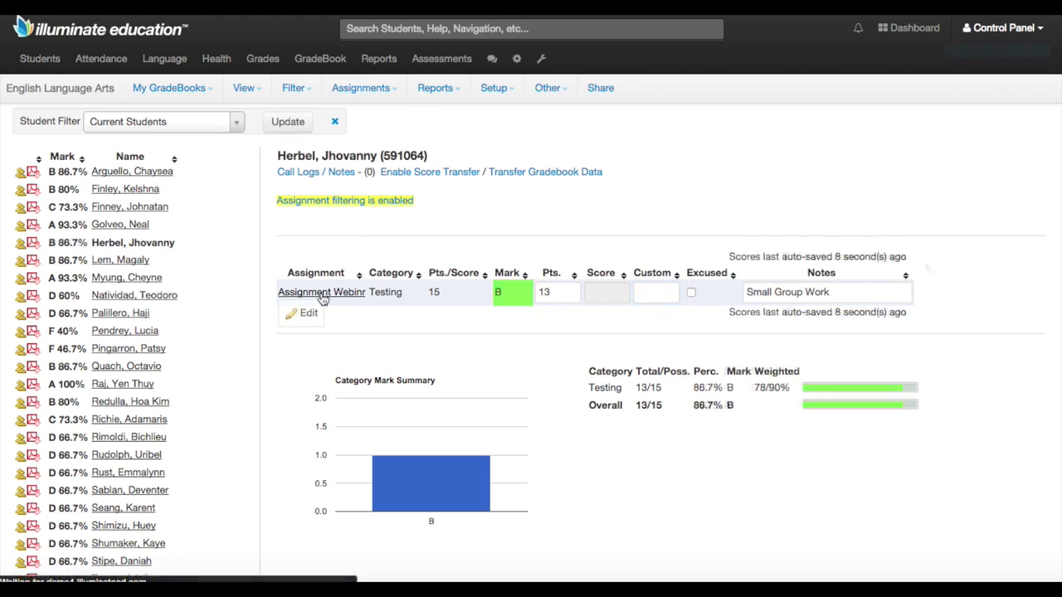
Step: Open Assignment Webinr in the Assignment List view and review the scores of all students
click(322, 294)
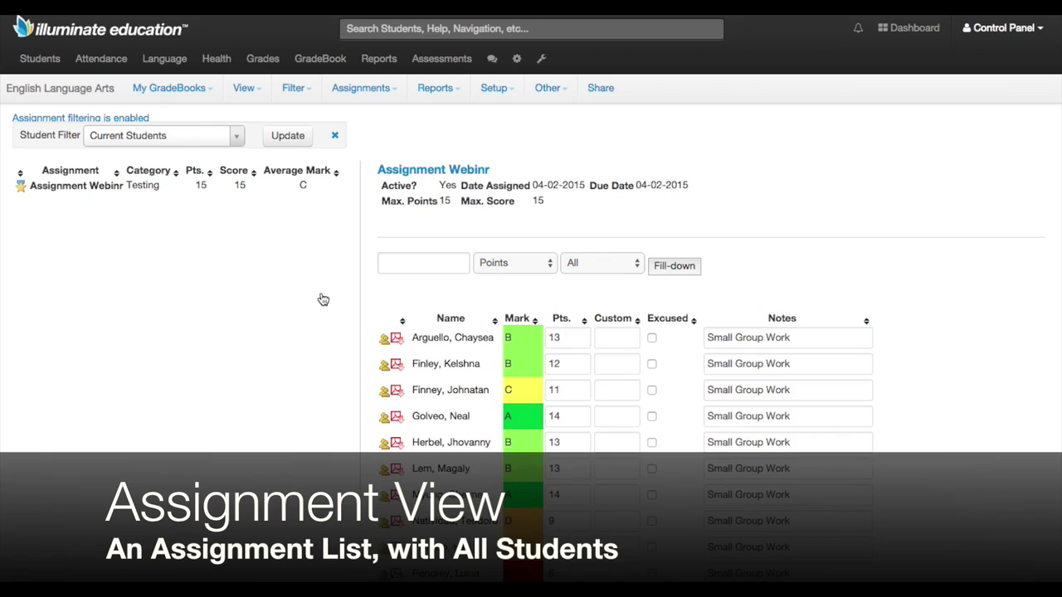
click(248, 88)
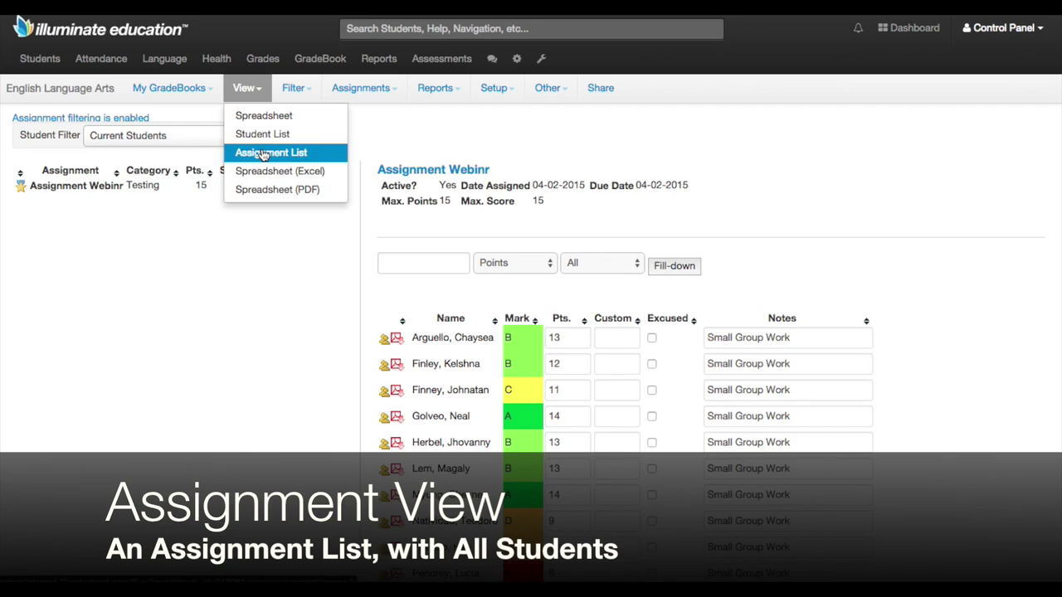
click(249, 288)
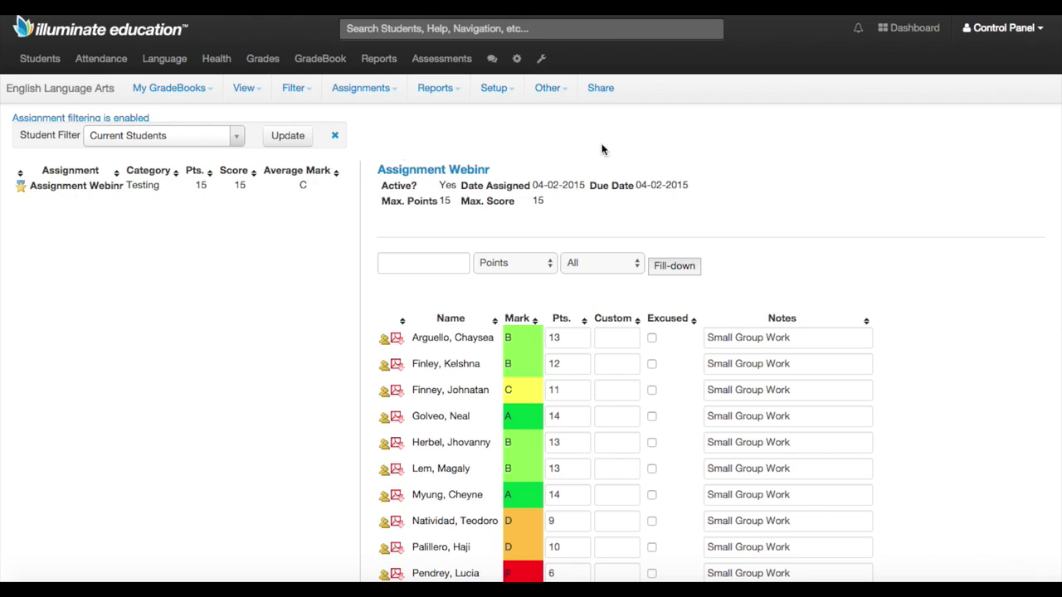
scroll(812, 237, down, 4)
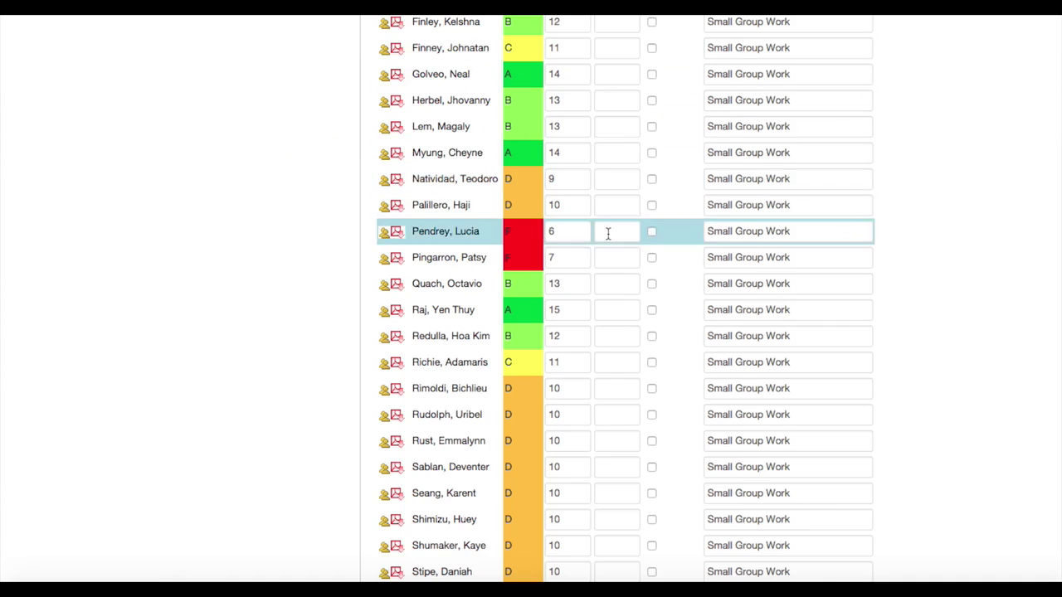
scroll(615, 237, down, 4)
scroll(621, 246, up, 10)
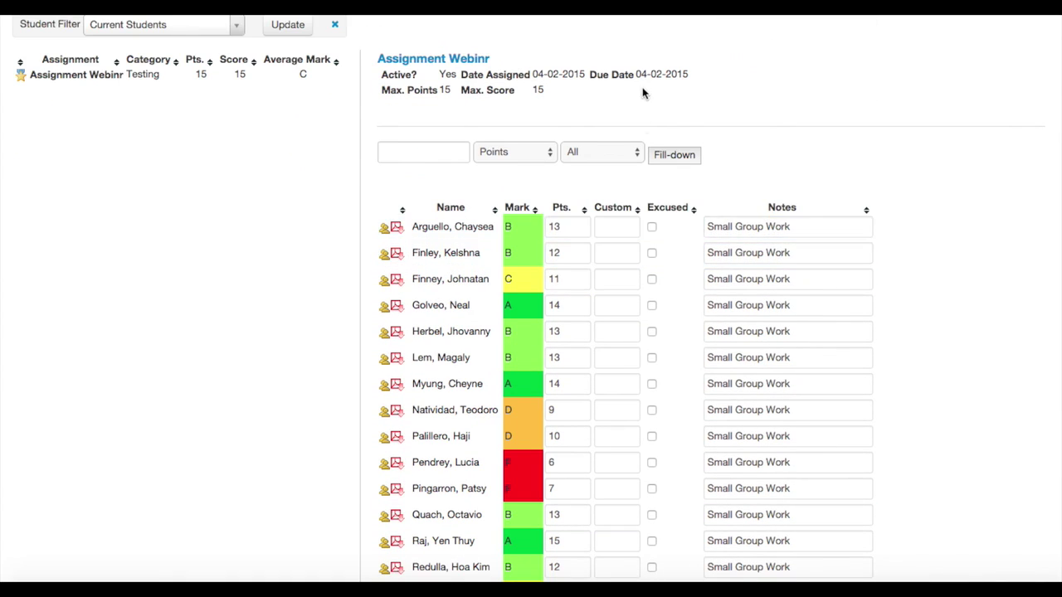
scroll(641, 98, up, 3)
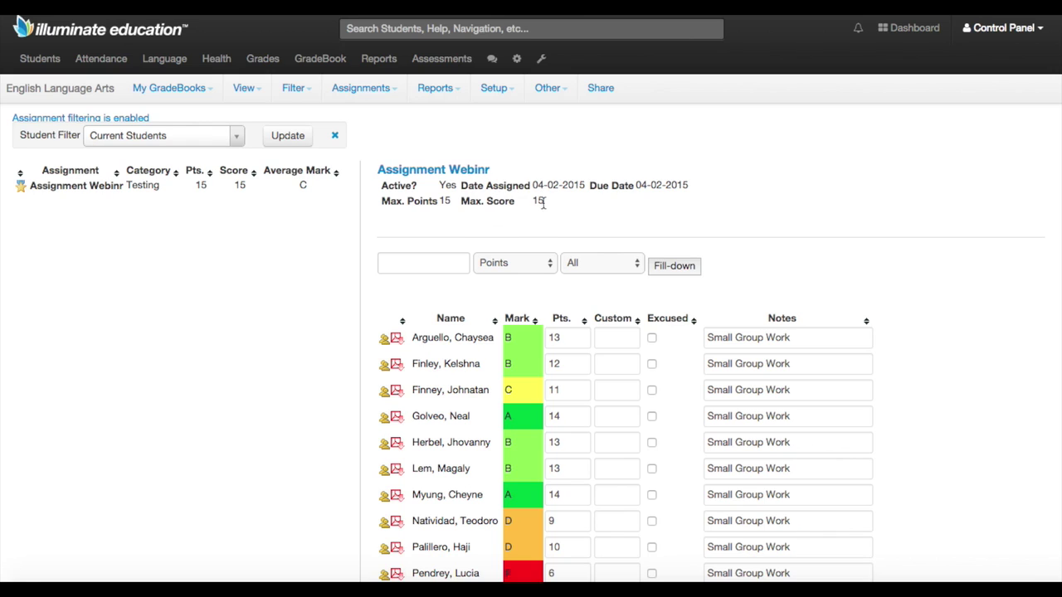
Step: Mark the first and ninth students as excused and fill down the Notes text "Excused" to Excused Only
click(429, 262)
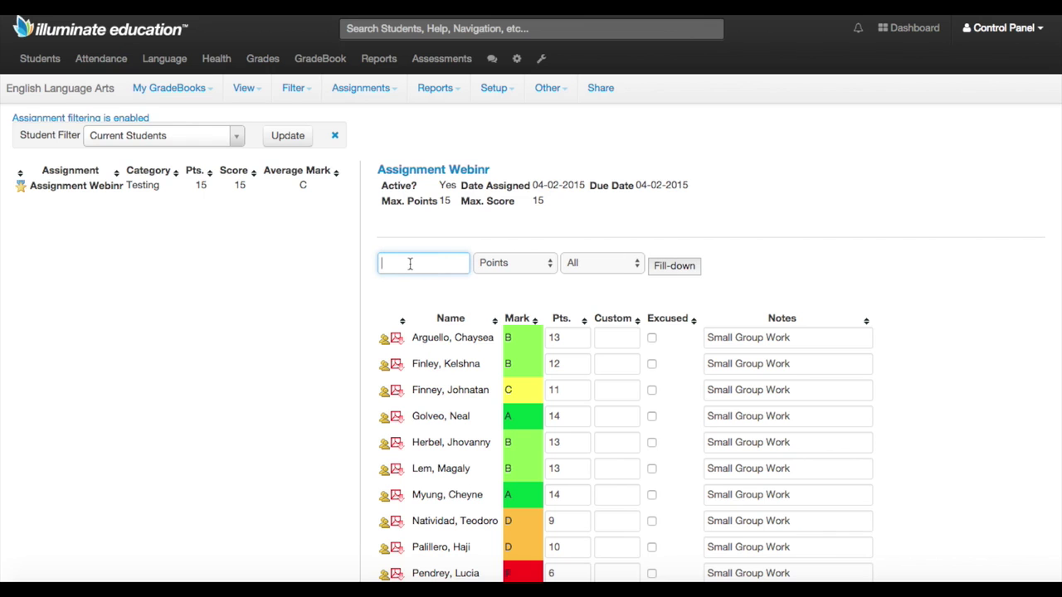
scroll(408, 265, down, 5)
scroll(408, 266, up, 5)
scroll(408, 268, down, 4)
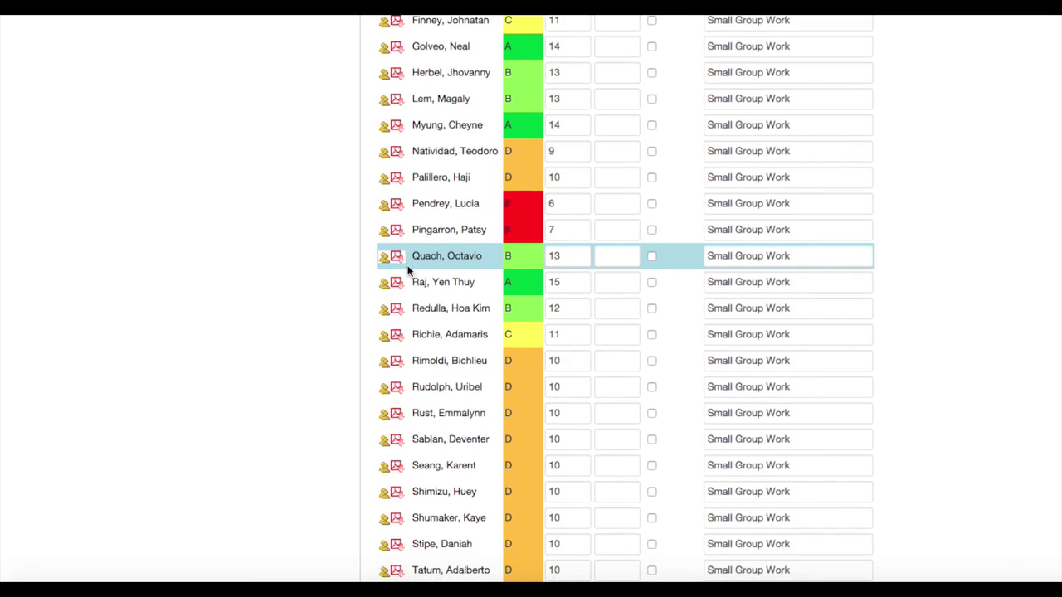
scroll(407, 272, up, 5)
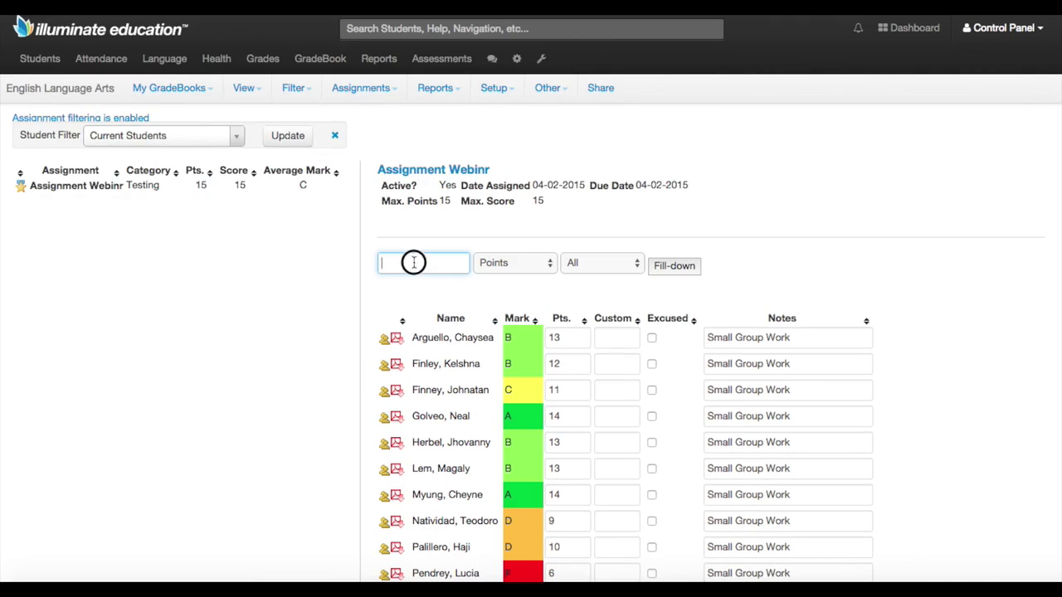
click(516, 264)
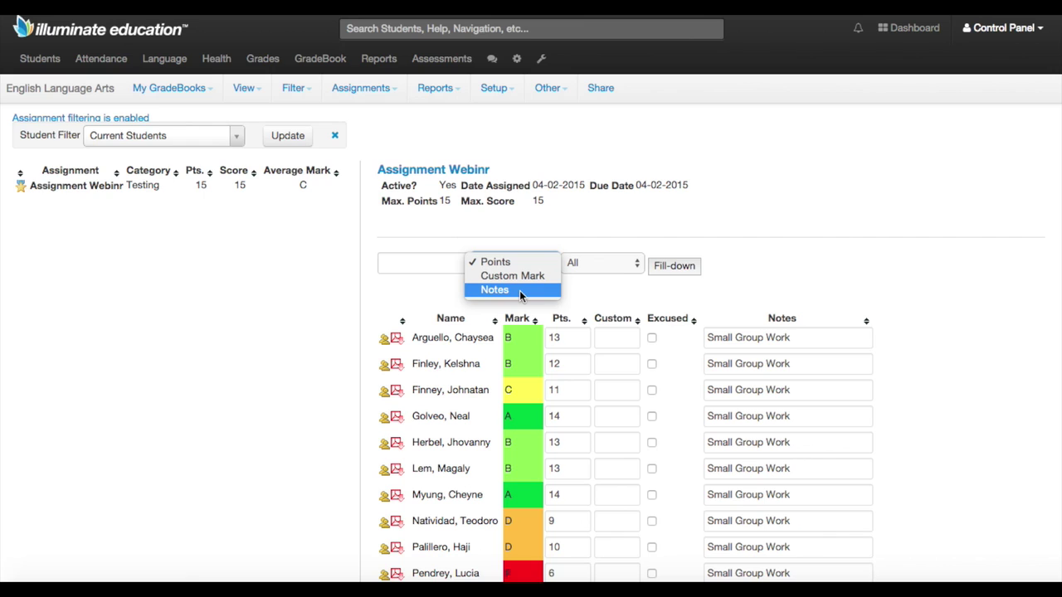
click(611, 262)
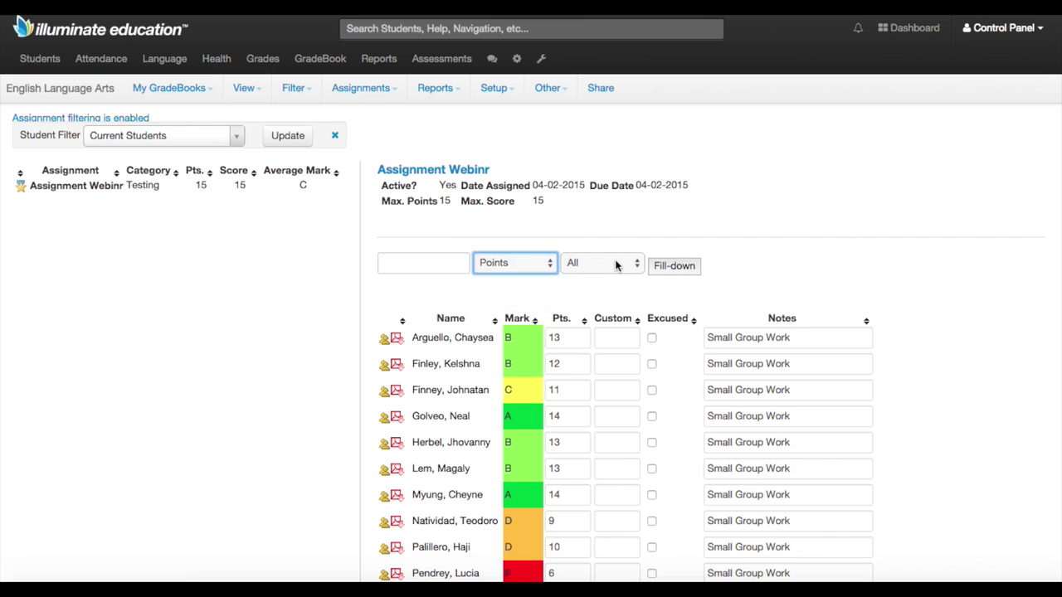
click(617, 263)
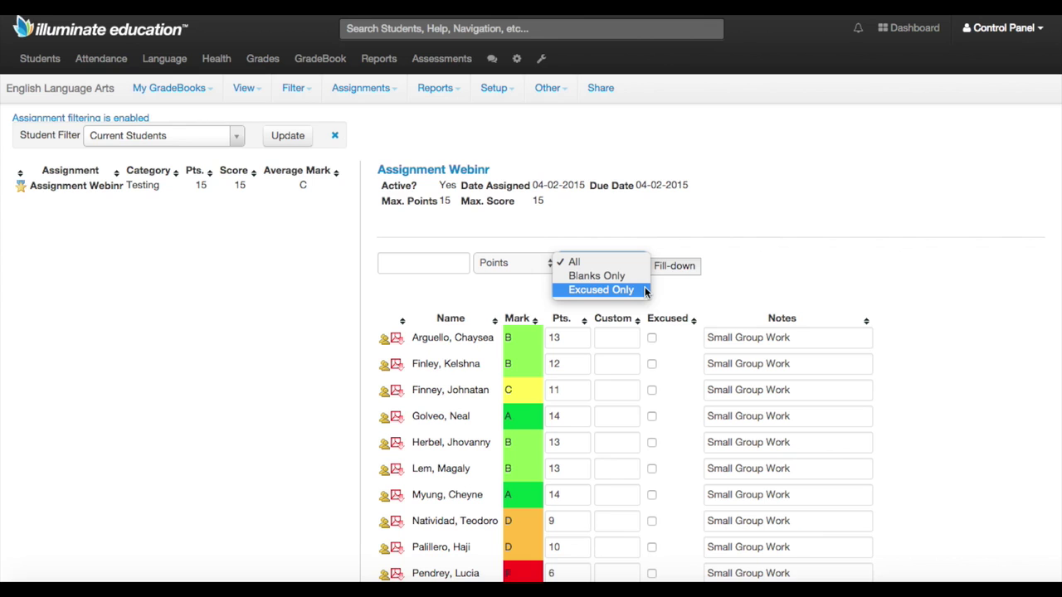
click(644, 291)
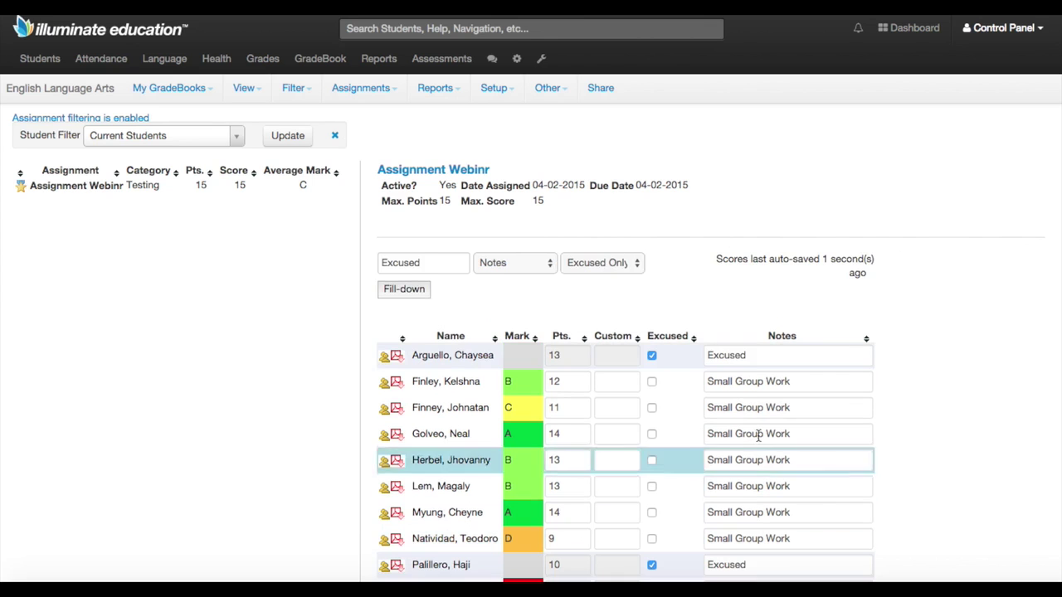
Step: Enter points 10, 9, 13, 14, 15, 14 and 13 for the second through eighth students, and 8, 10 and 12 for the tenth through twelfth
scroll(518, 300, down, 5)
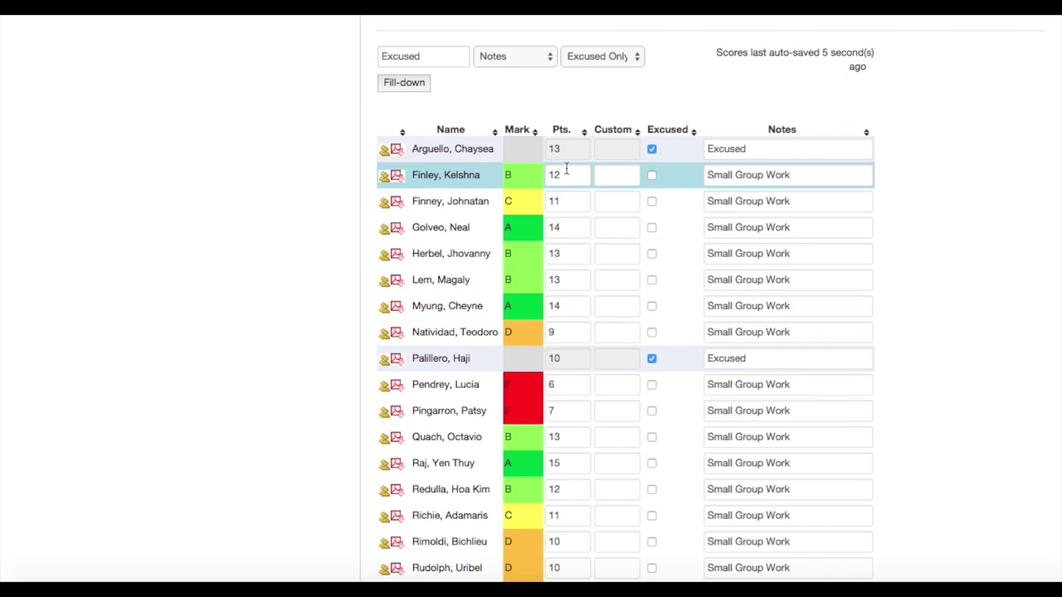
drag(568, 176, 524, 166)
text(10)
key(Return)
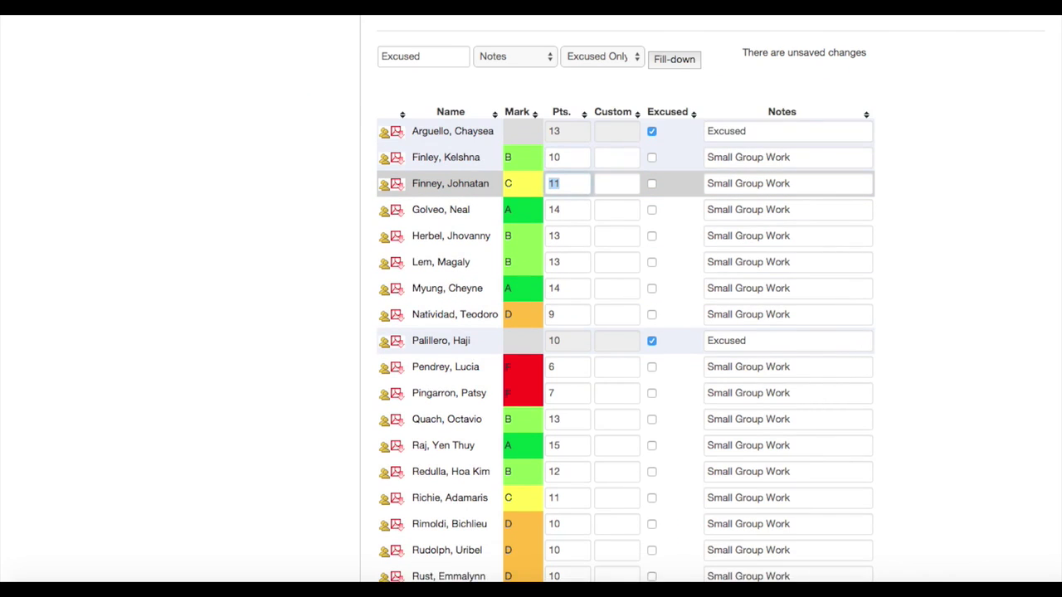
text(9)
key(Return)
text(13)
key(Return)
text(14)
key(Return)
text(15)
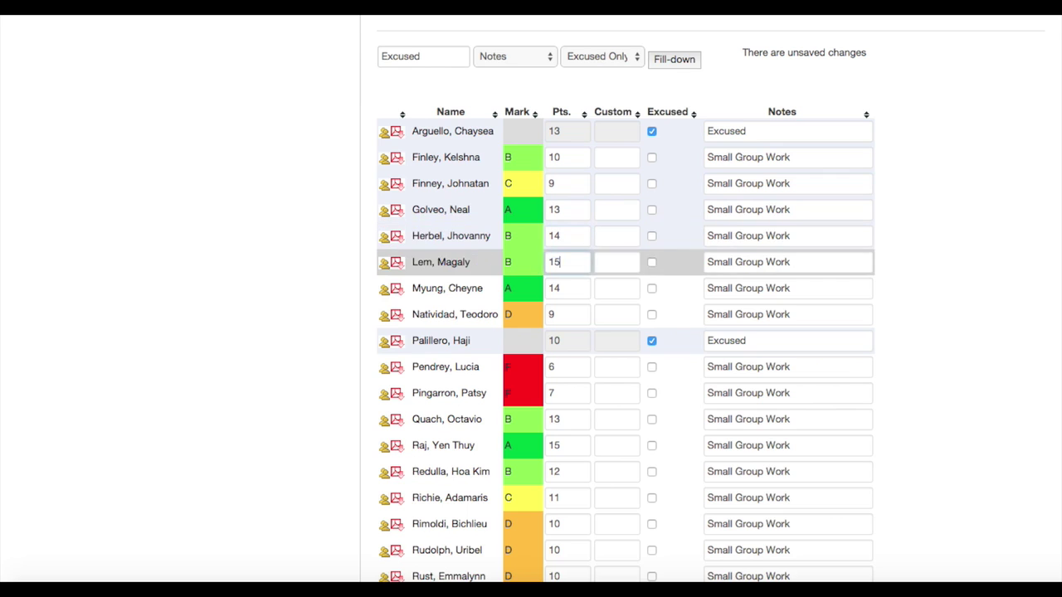
key(Return)
text(14)
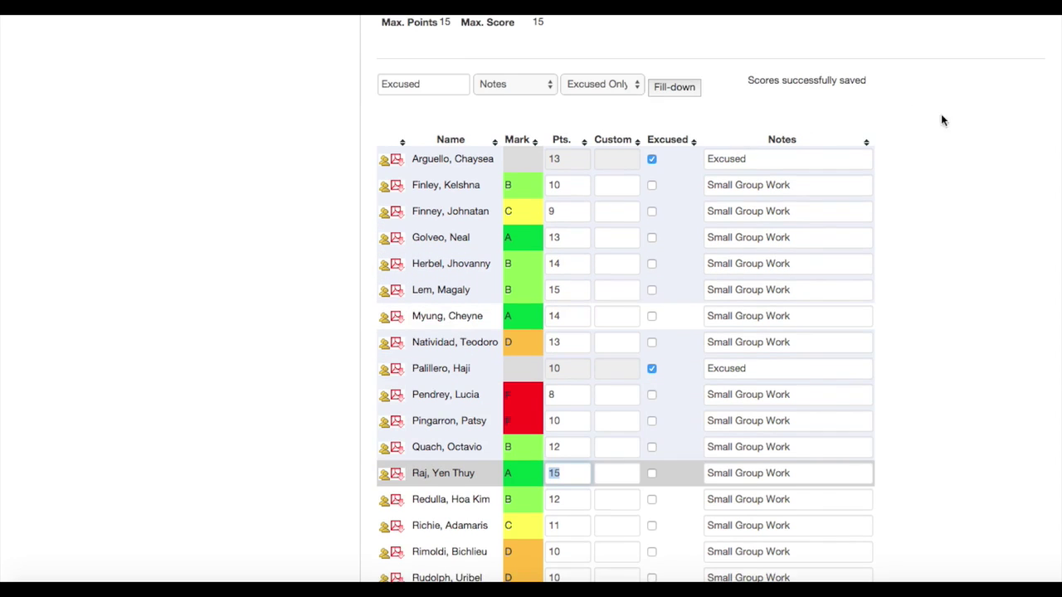
Step: Switch the gradebook from the Assignment List to the Spreadsheet view
scroll(954, 132, up, 2)
scroll(954, 137, up, 1)
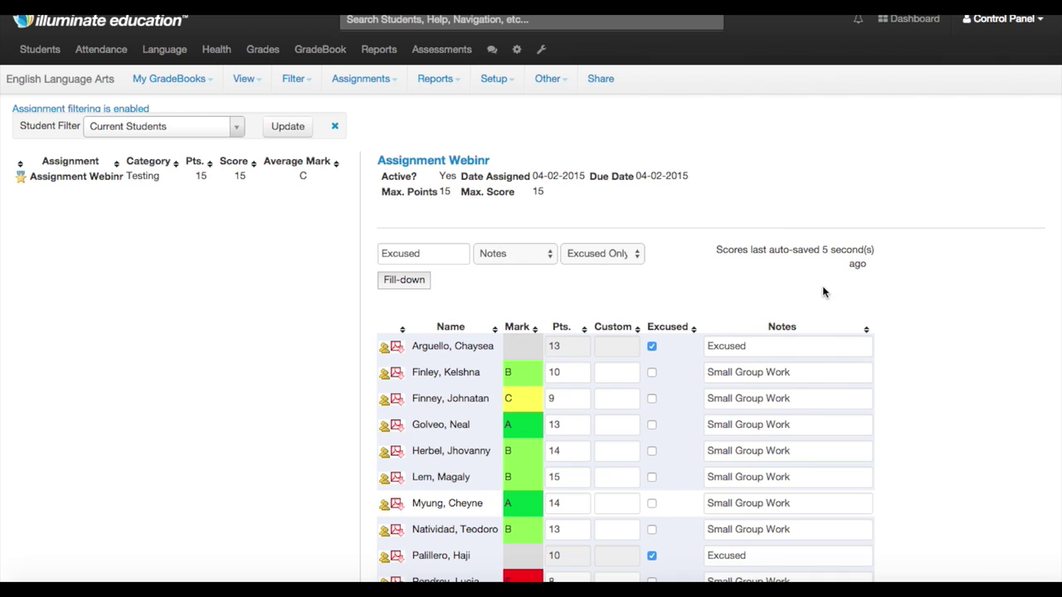
click(230, 85)
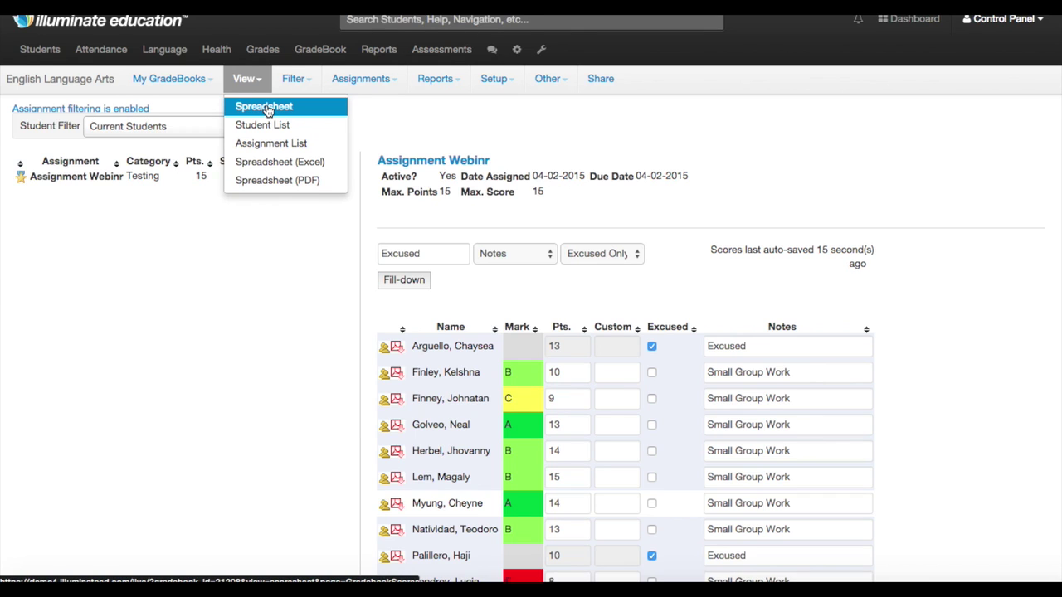
click(266, 109)
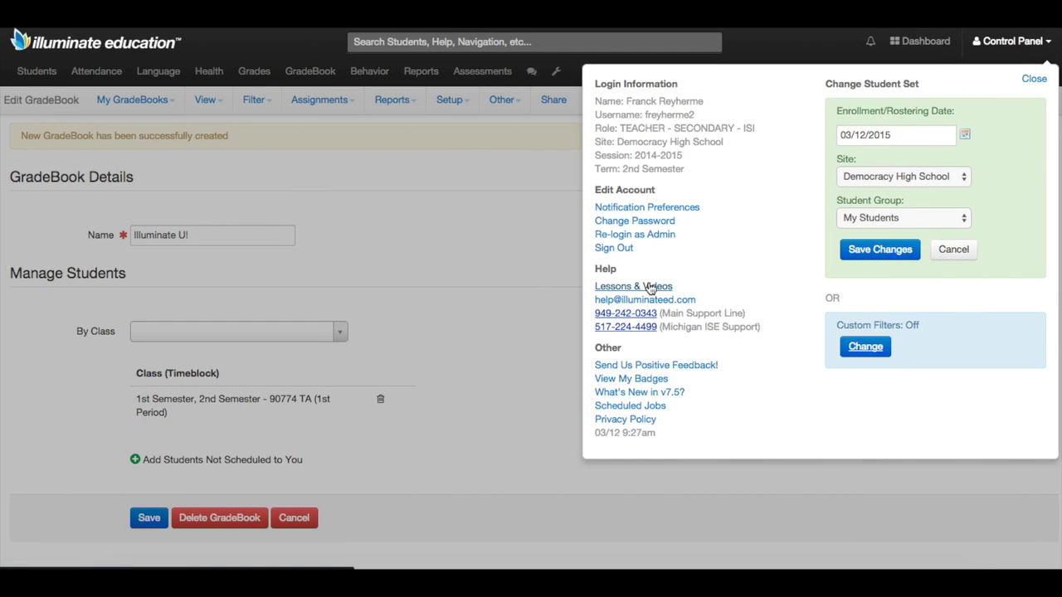
Step: Open the Gradebook manual in the Data & Assessment section of Lessons & Videos and look through its Getting Started articles
click(650, 288)
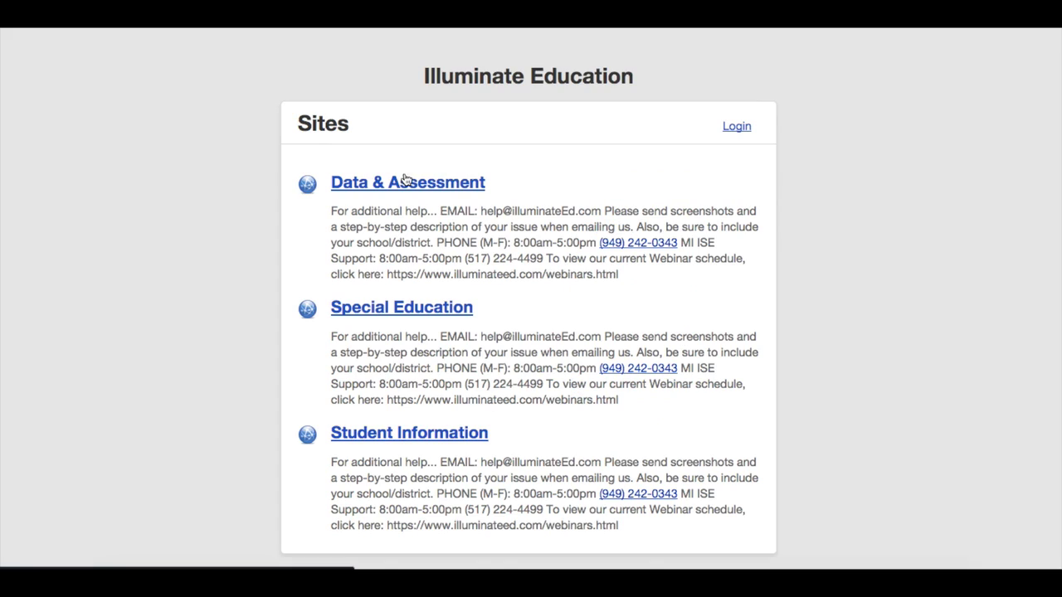
click(401, 184)
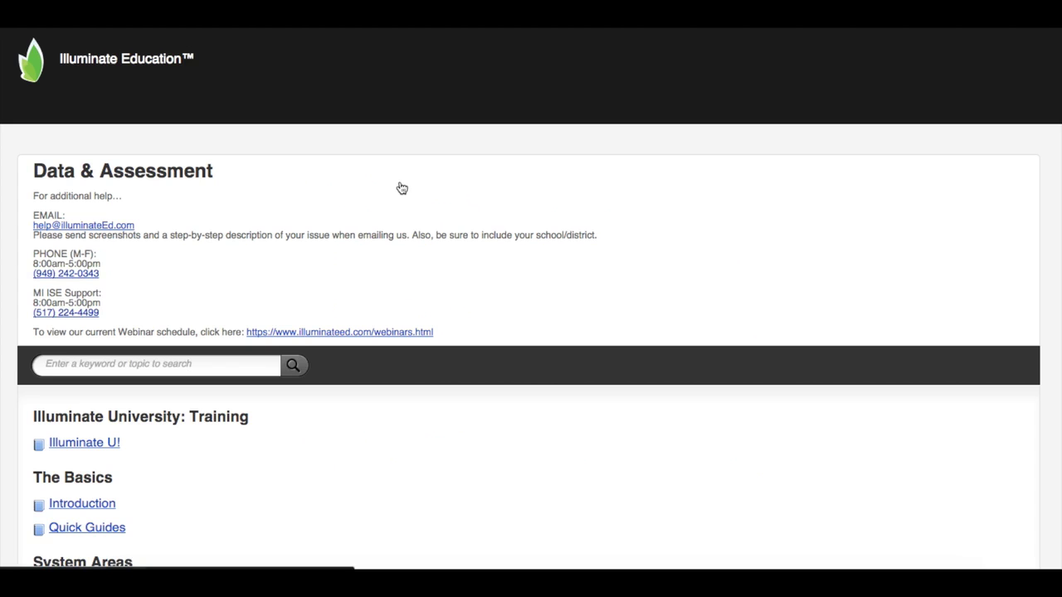
scroll(340, 264, down, 5)
scroll(336, 267, down, 5)
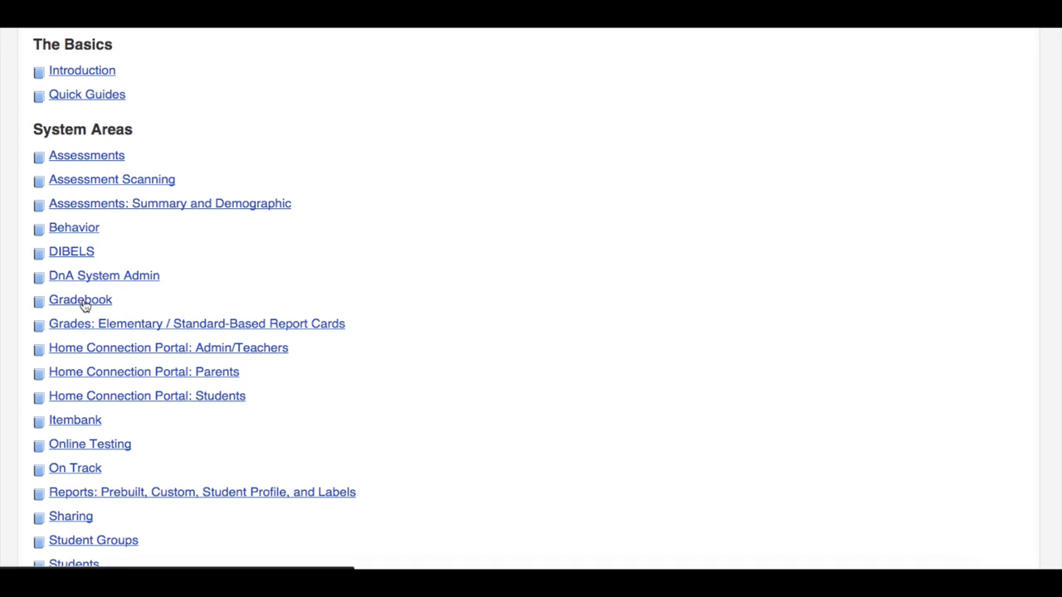
click(84, 306)
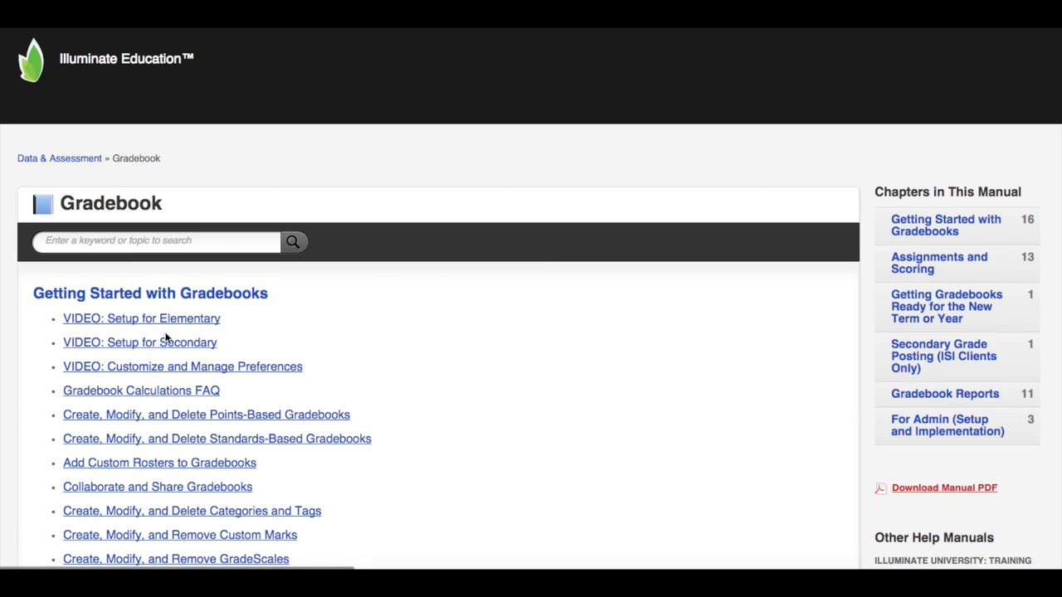
scroll(431, 270, down, 2)
scroll(432, 270, down, 4)
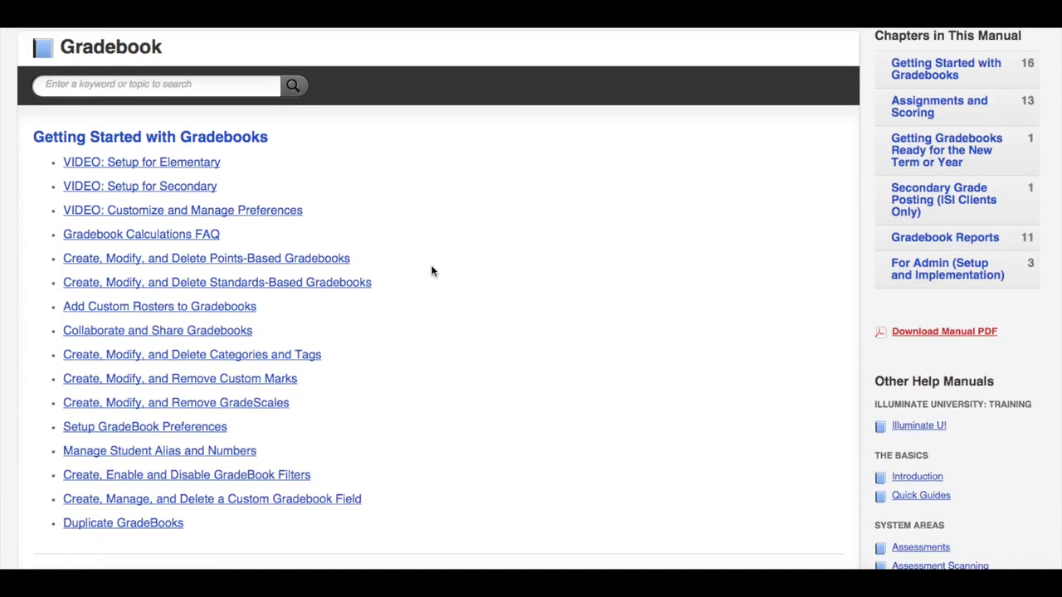